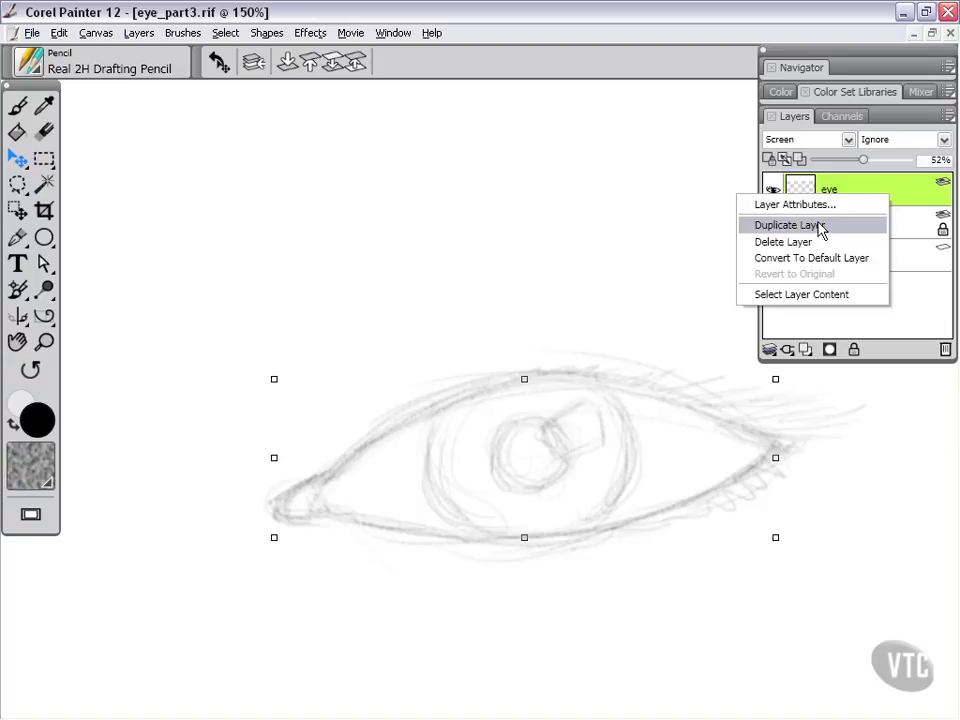
Step: Duplicate the eye layer, and lock and hide the lower copy as a backup
{"action": "left_click", "coordinate": [818, 226]}
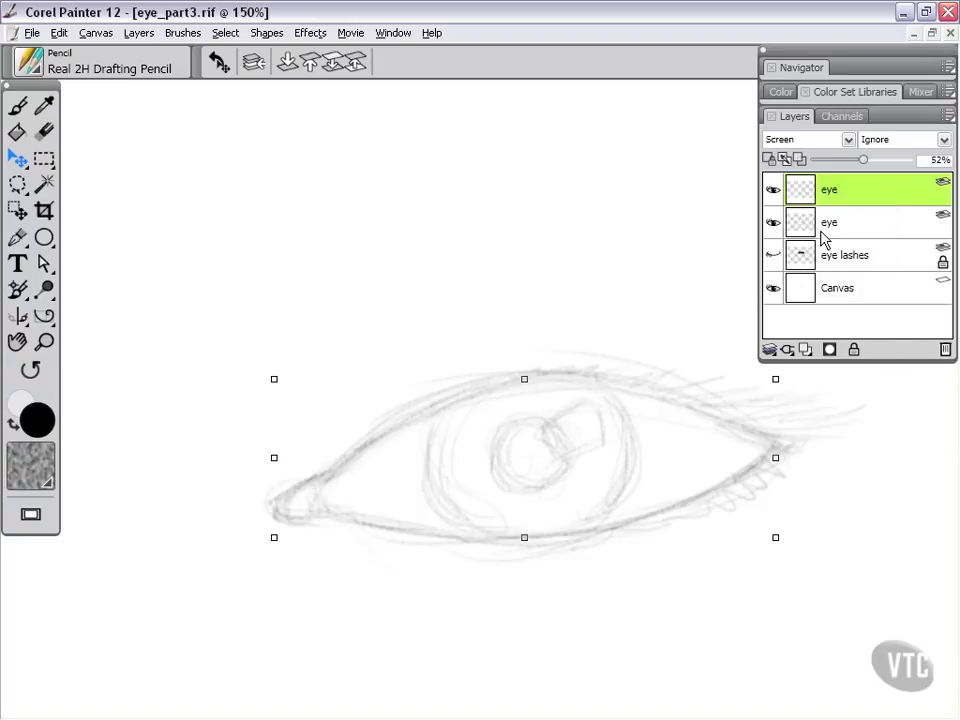
{"action": "left_click", "coordinate": [925, 230]}
{"action": "left_click", "coordinate": [854, 350]}
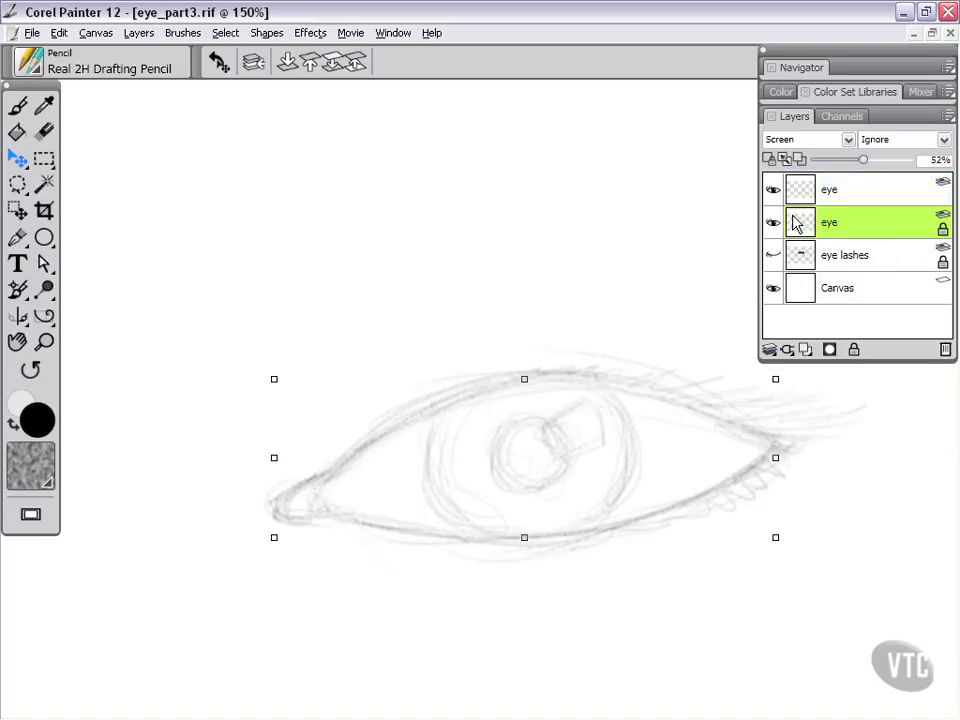
{"action": "left_click", "coordinate": [773, 222]}
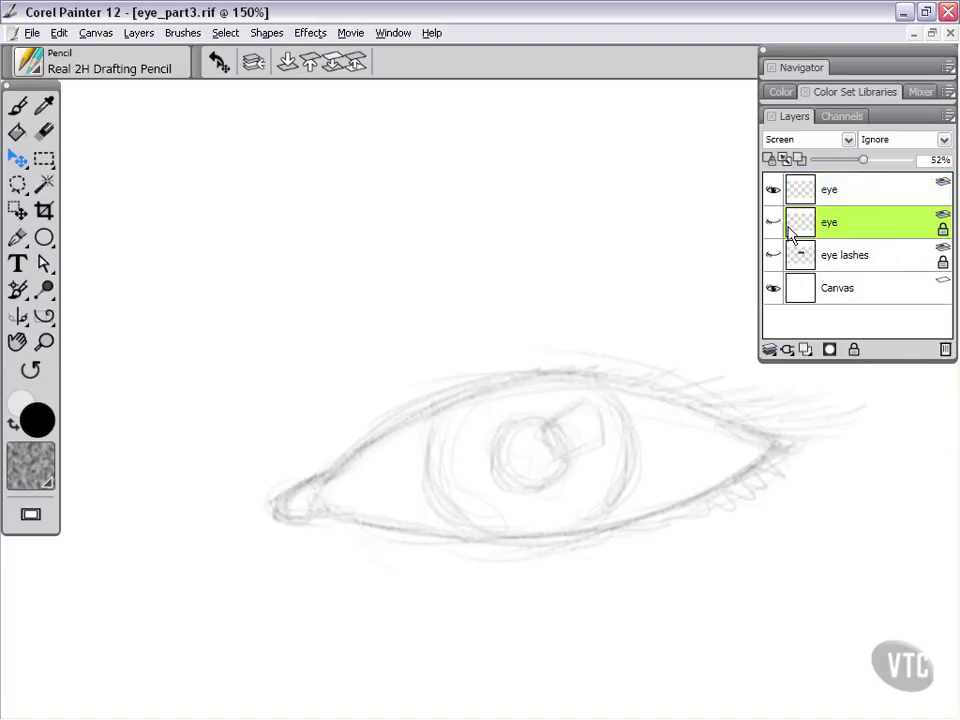
Step: Set the upper eye layer's composite method to Default
{"action": "left_click", "coordinate": [892, 198]}
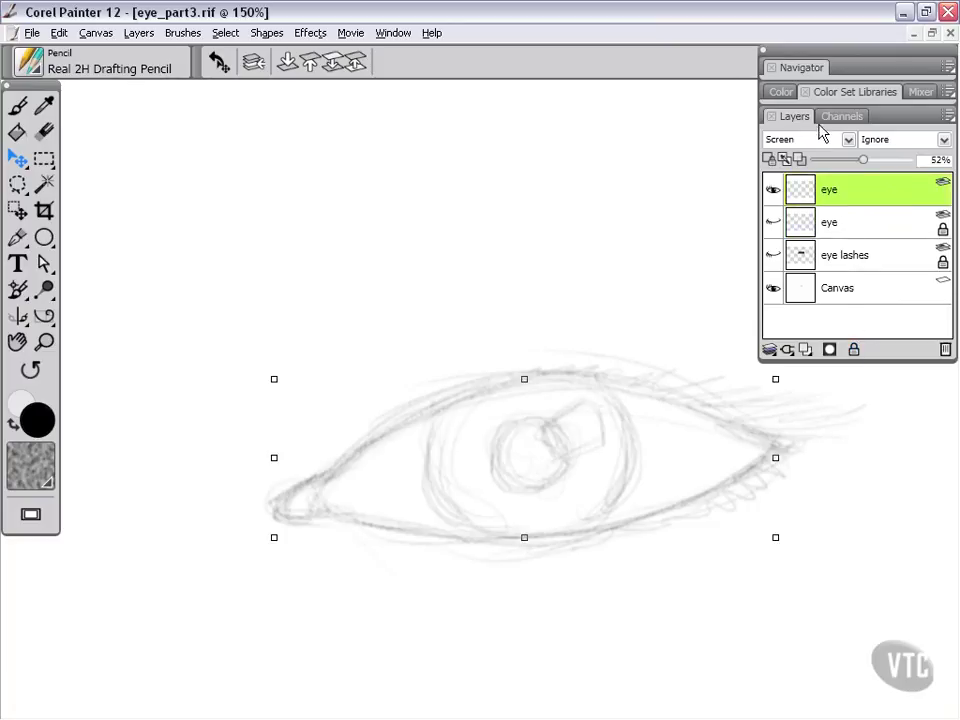
{"action": "left_click", "coordinate": [848, 141]}
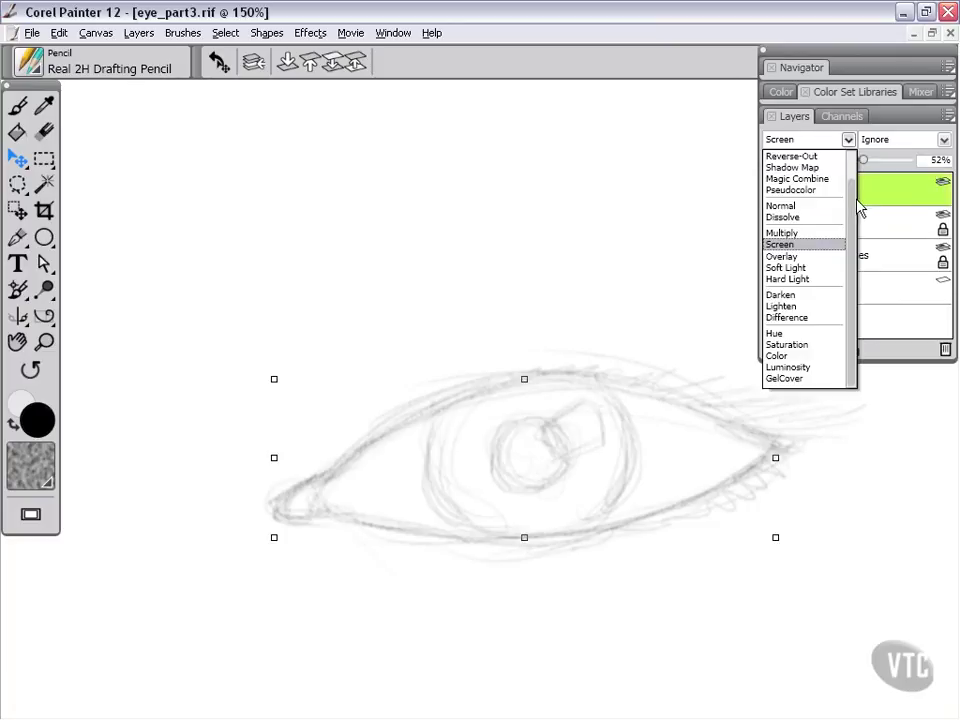
{"action": "left_click_drag", "start_coordinate": [858, 208], "coordinate": [853, 159]}
{"action": "left_click", "coordinate": [806, 157]}
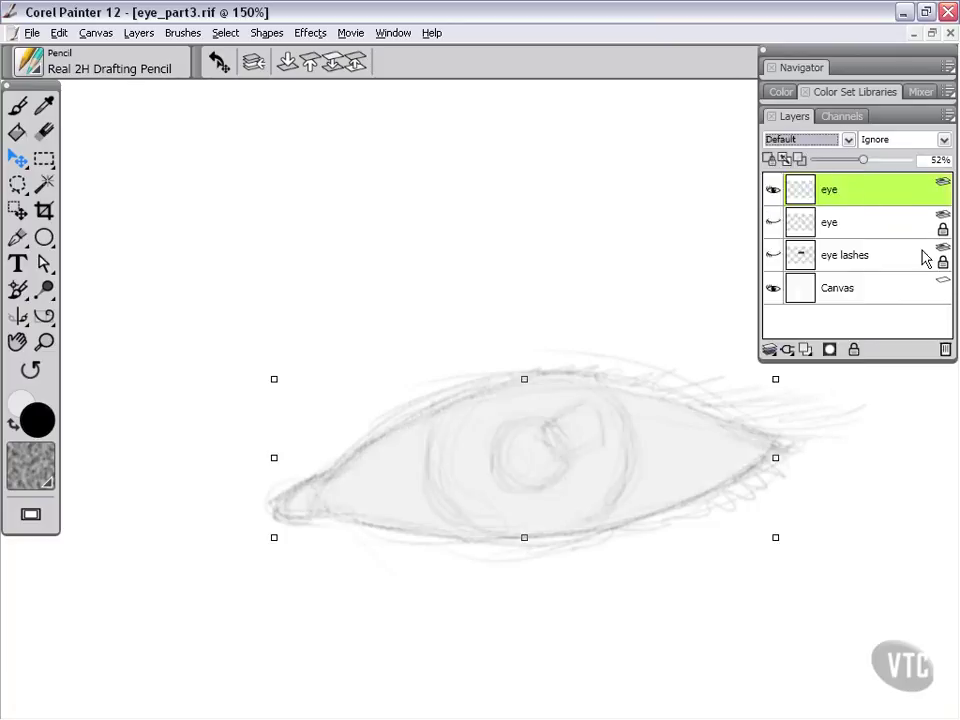
Step: Turn on the black stroke for the upper eye shape and lock its layer
{"action": "double_click", "coordinate": [900, 190]}
{"action": "left_click", "coordinate": [349, 221]}
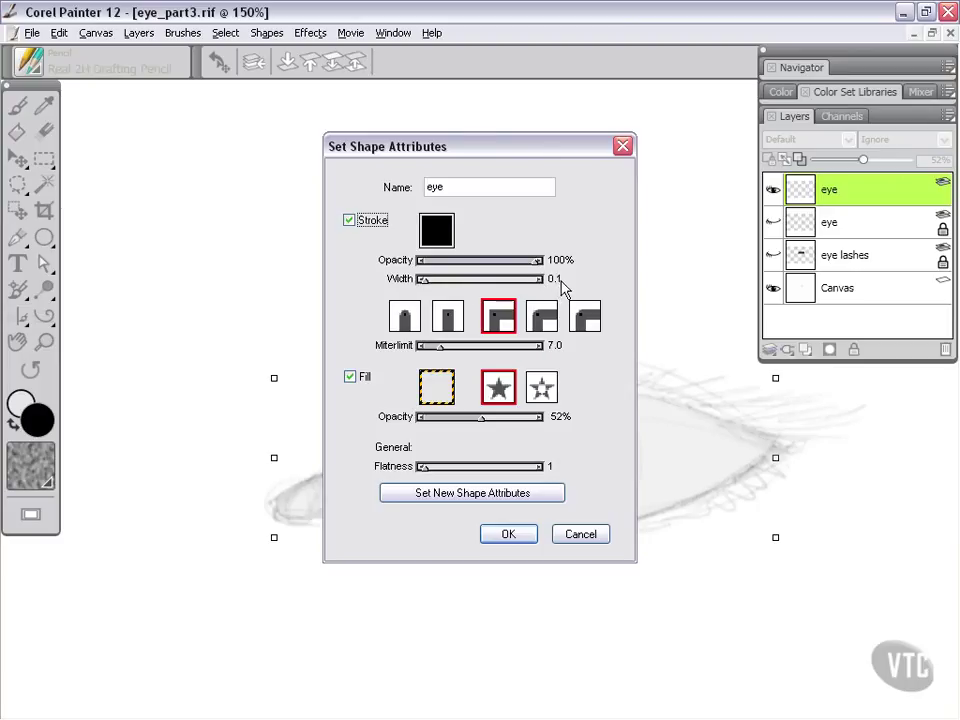
{"action": "left_click", "coordinate": [527, 533]}
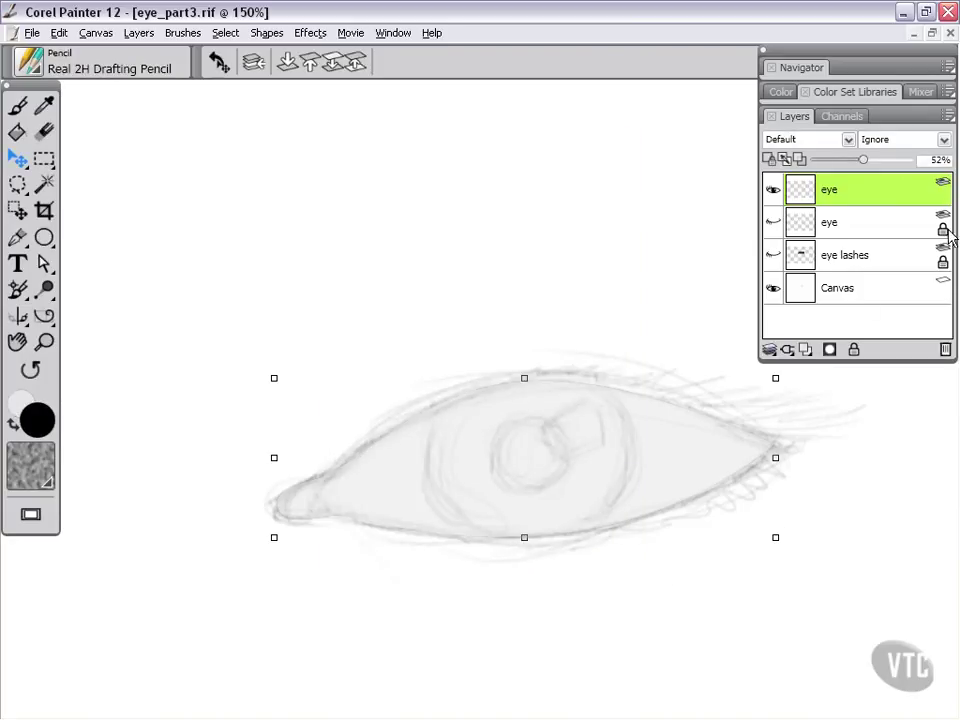
{"action": "left_click", "coordinate": [855, 350]}
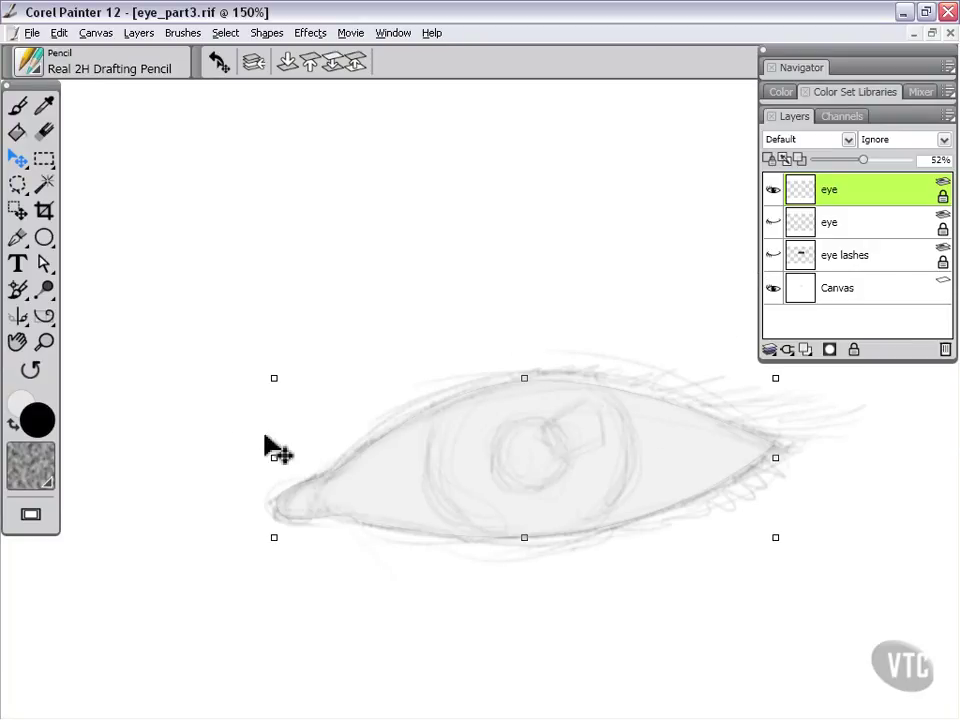
Step: Draw an iris-sized circle with the Oval Shape tool and position it over the sketched iris
{"action": "left_click", "coordinate": [44, 238]}
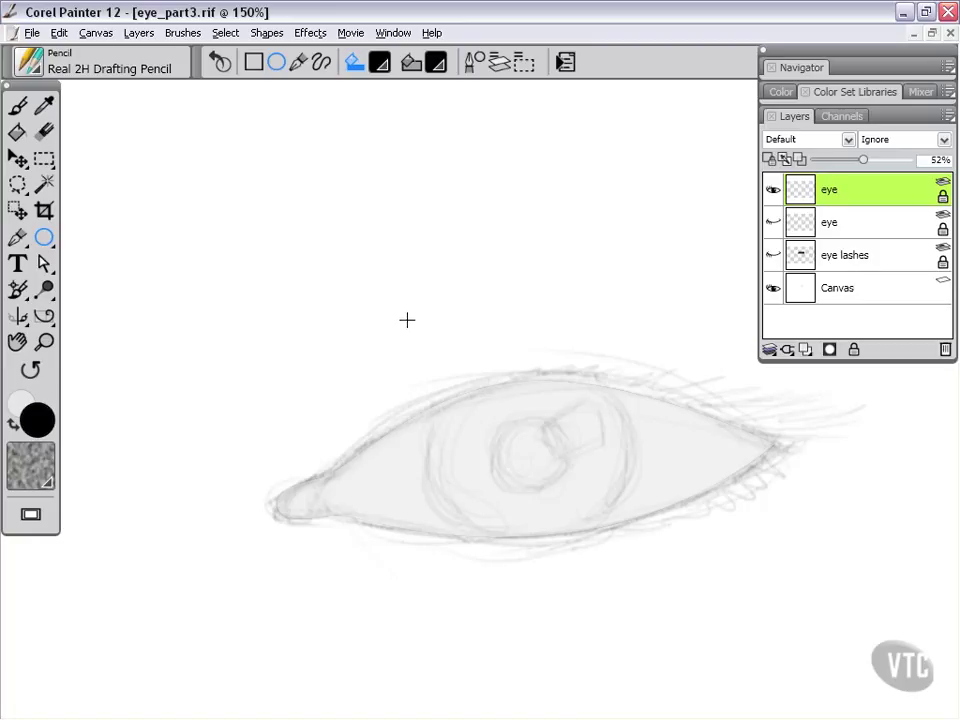
{"action": "left_click_drag", "start_coordinate": [406, 315], "coordinate": [654, 520]}
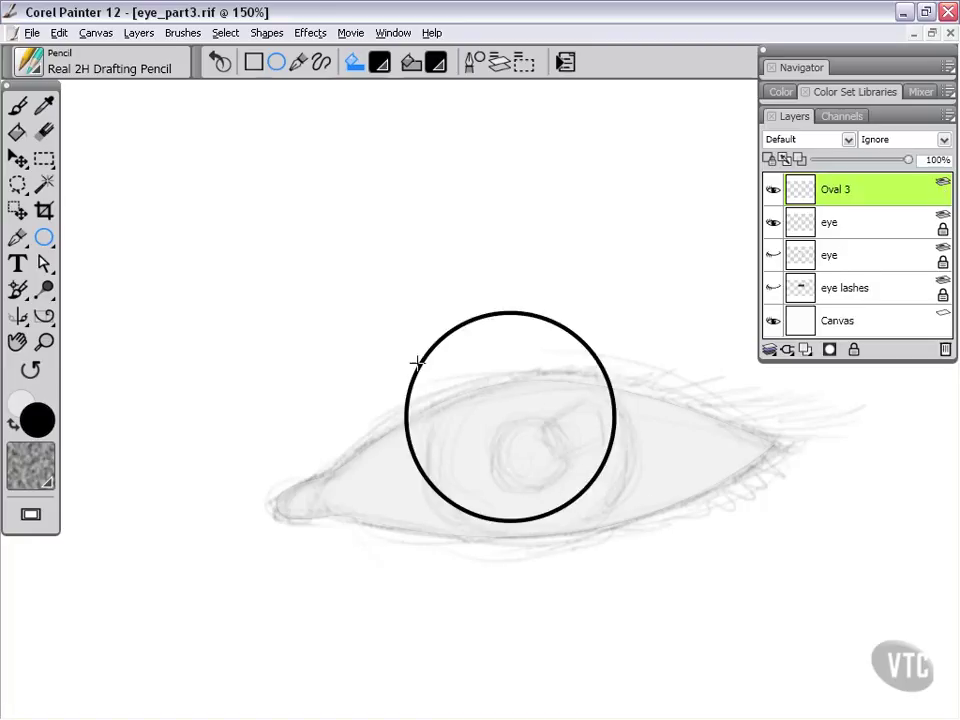
{"action": "left_click", "coordinate": [16, 161]}
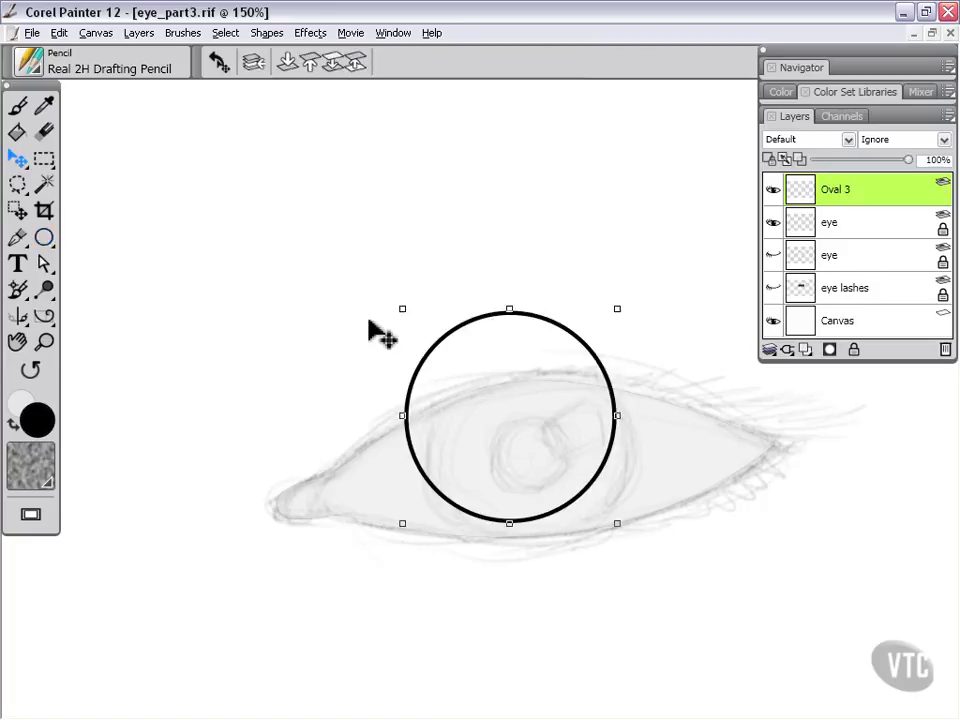
{"action": "left_click_drag", "start_coordinate": [420, 377], "coordinate": [438, 415]}
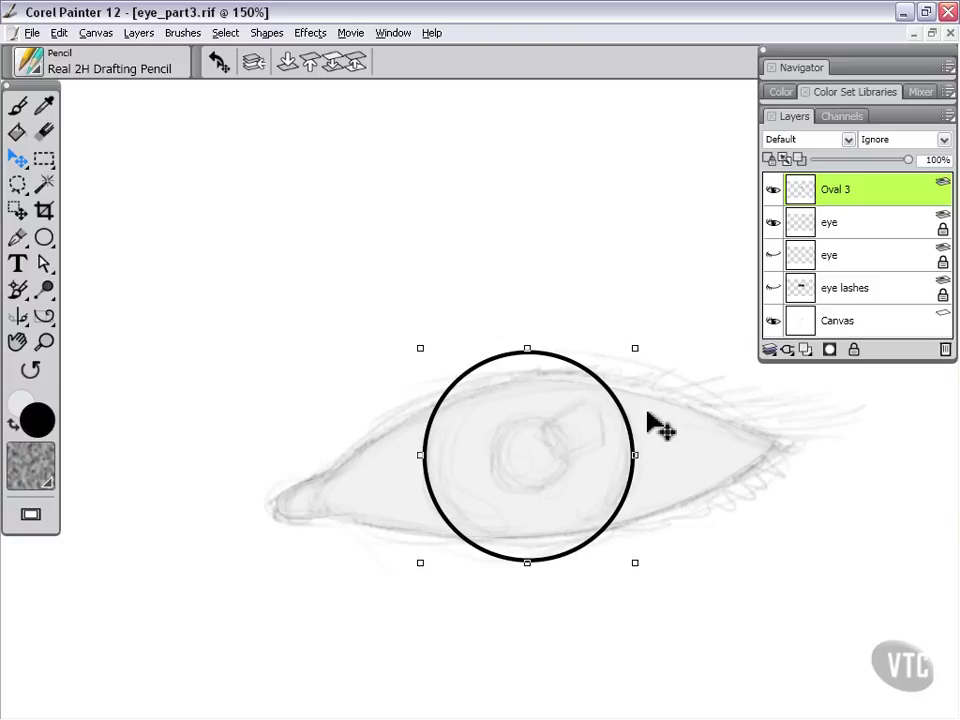
{"action": "key", "text": "Left"}
{"action": "key", "text": "Down"}
{"action": "key", "text": "Down"}
{"action": "key", "text": "Right"}
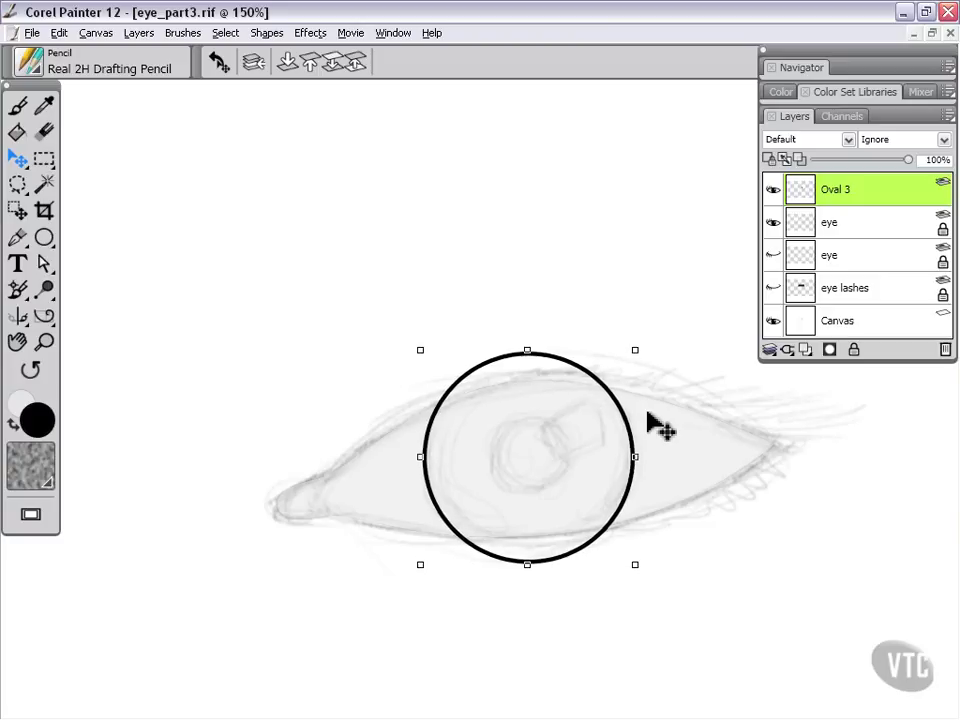
Step: Duplicate the iris circle's layer and scale the copy down proportionally to roughly the size of the pupil
{"action": "right_click", "coordinate": [911, 192]}
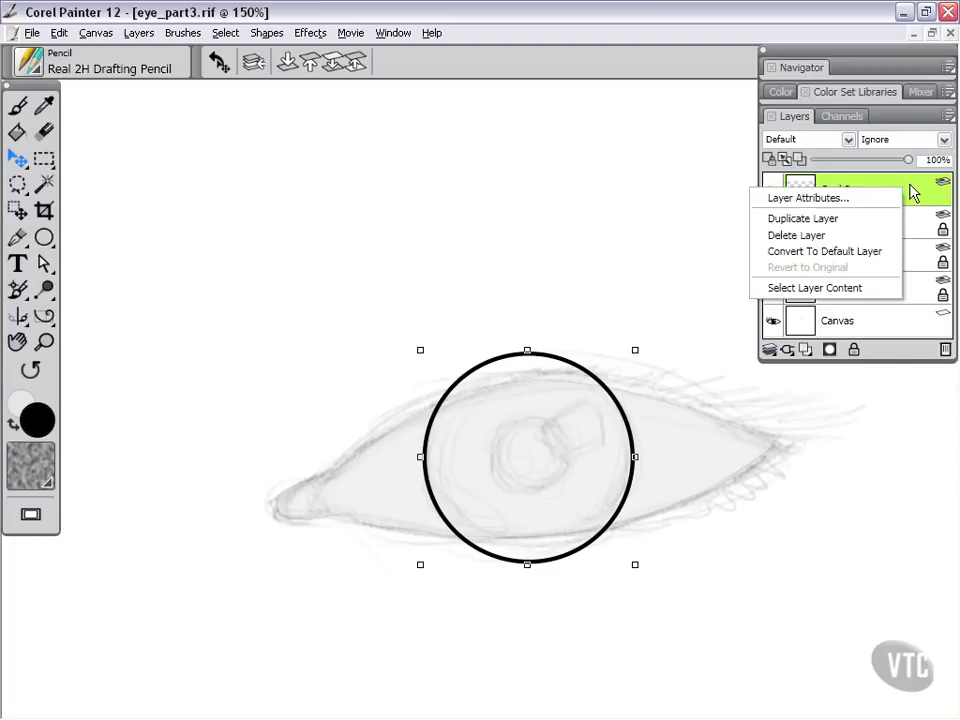
{"action": "left_click", "coordinate": [835, 219]}
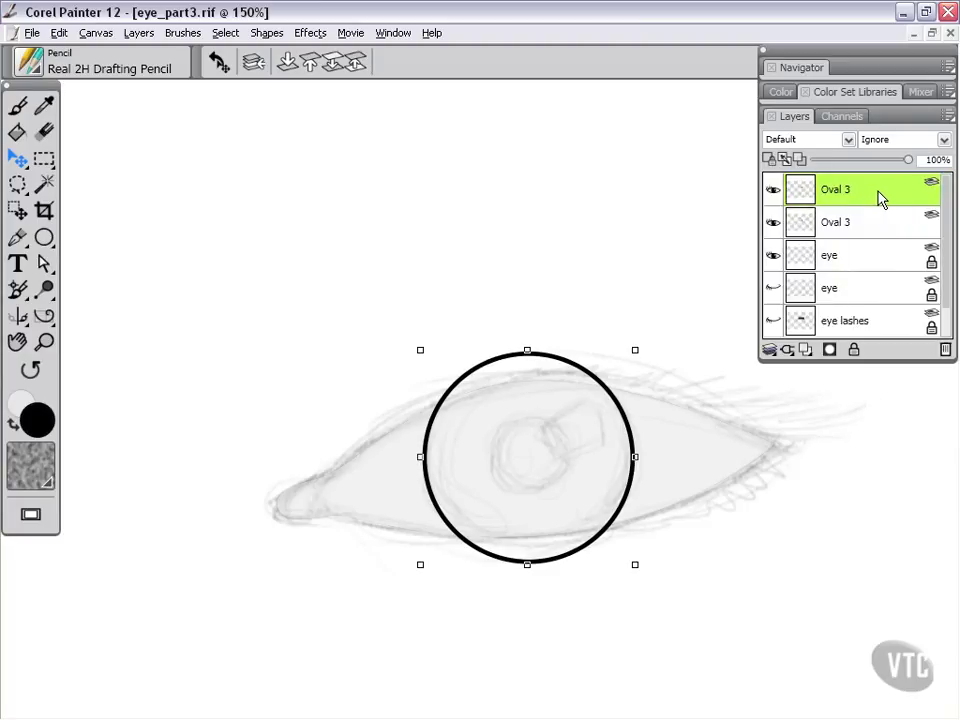
{"action": "left_click", "coordinate": [19, 166]}
{"action": "left_click_drag", "start_coordinate": [643, 358], "coordinate": [498, 512]}
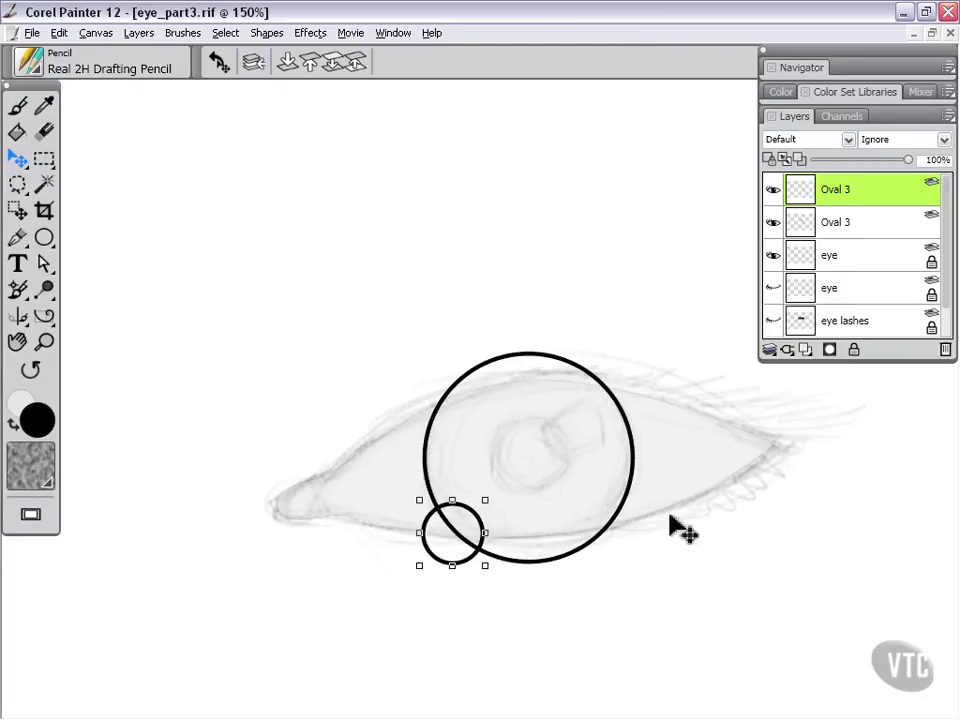
Step: Align both circles with each other, using Center horizontally and Middle vertically
{"action": "left_click", "coordinate": [868, 226]}
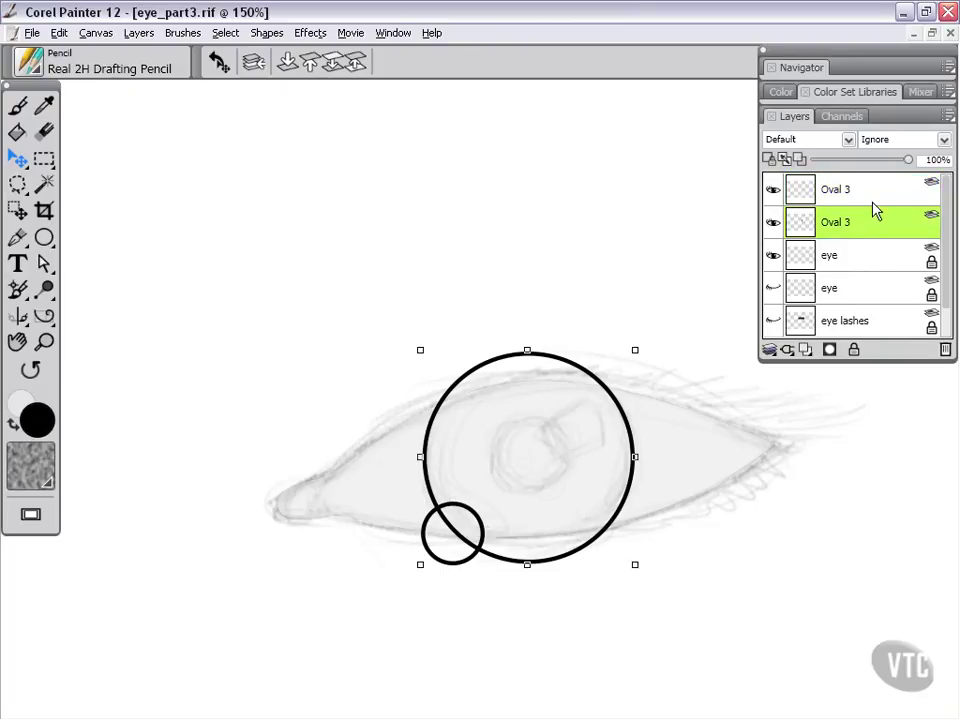
{"action": "left_click", "coordinate": [876, 195], "text": "shift"}
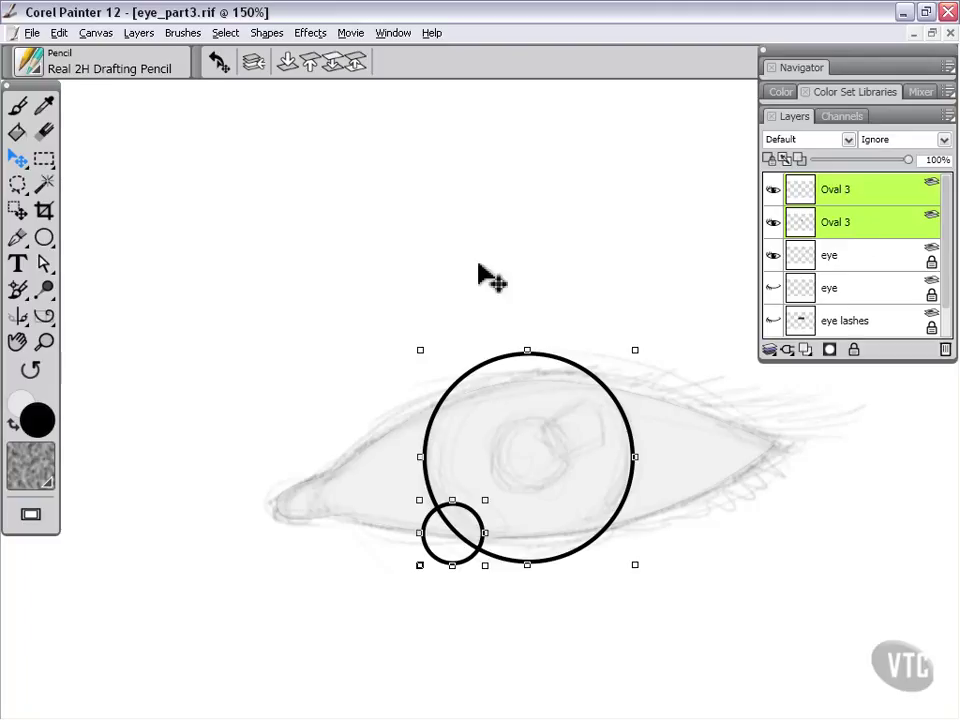
{"action": "left_click", "coordinate": [310, 33]}
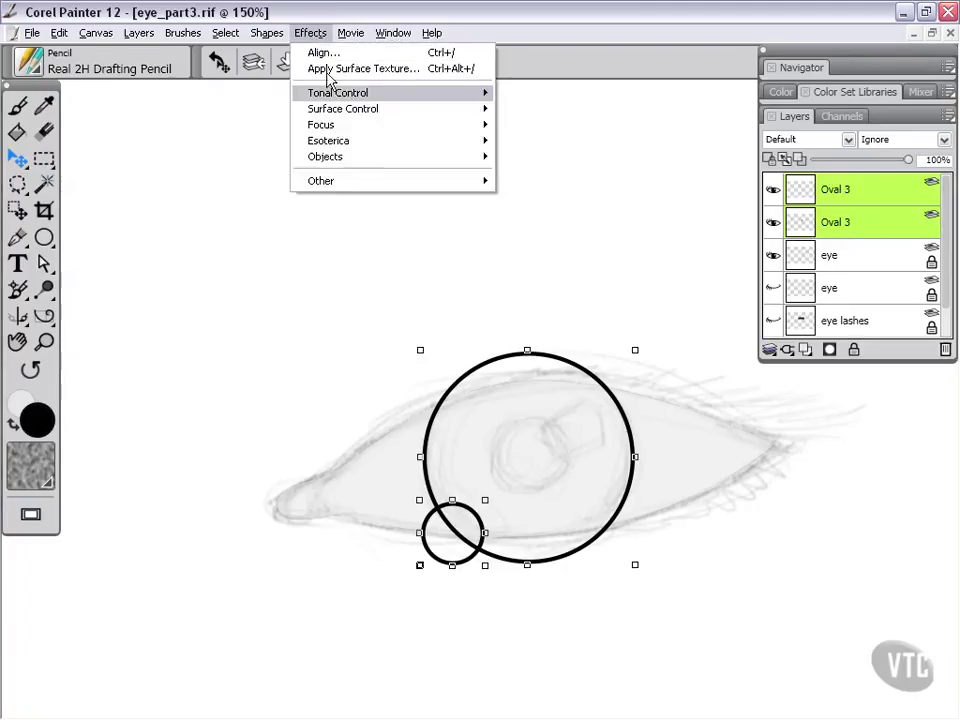
{"action": "mouse_move", "coordinate": [349, 158]}
{"action": "left_click", "coordinate": [524, 174]}
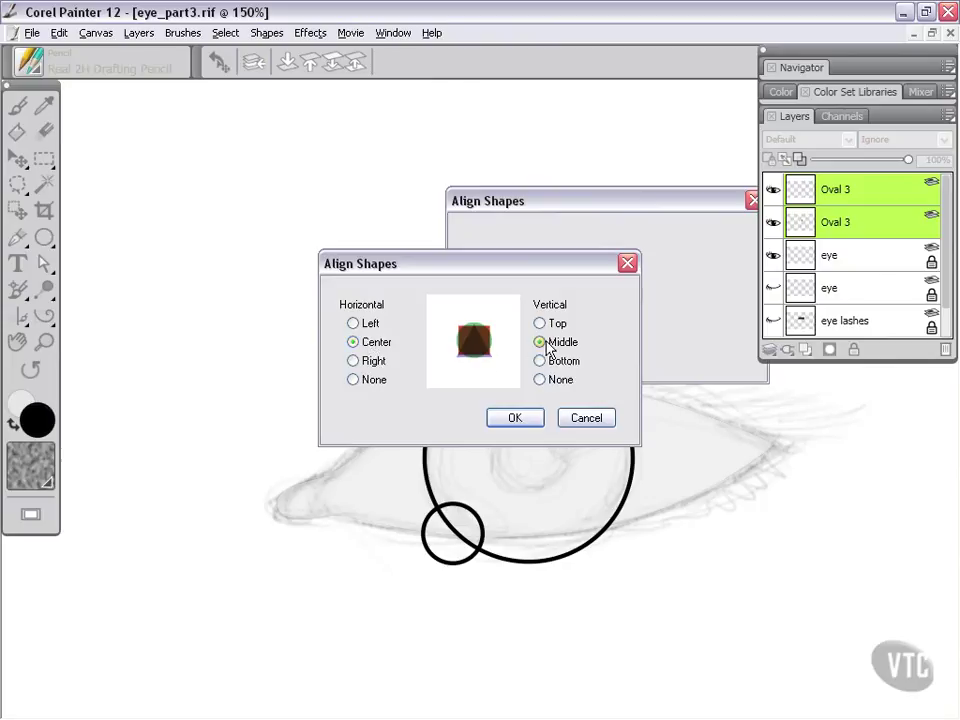
{"action": "left_click", "coordinate": [516, 418]}
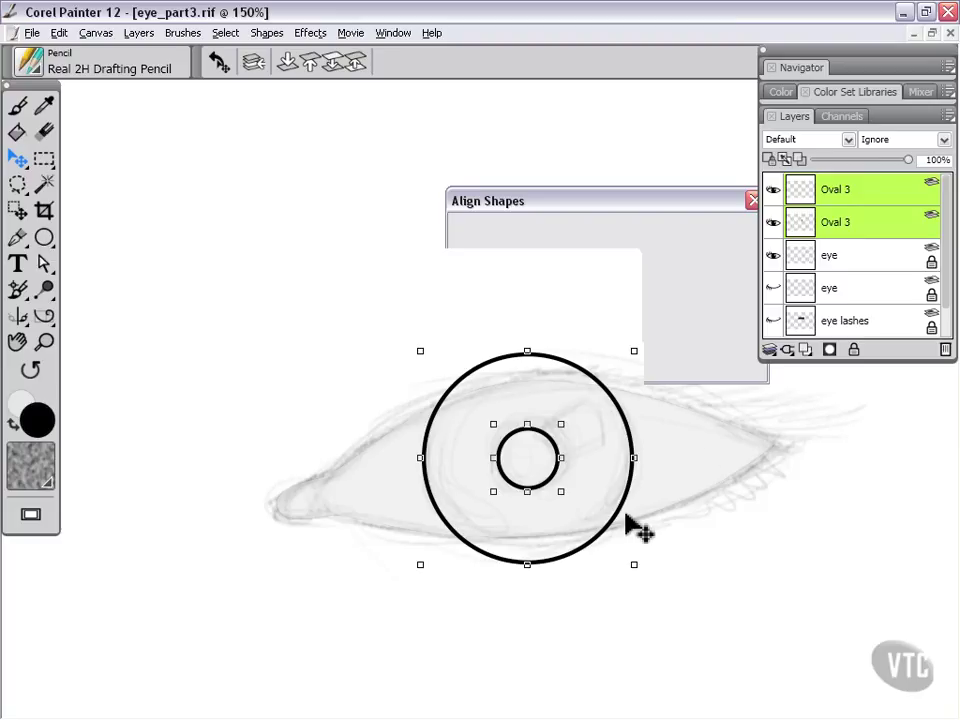
Step: Enlarge the small circle slightly to cover the sketched pupil and align it to the large circle's center again
{"action": "left_click", "coordinate": [879, 197]}
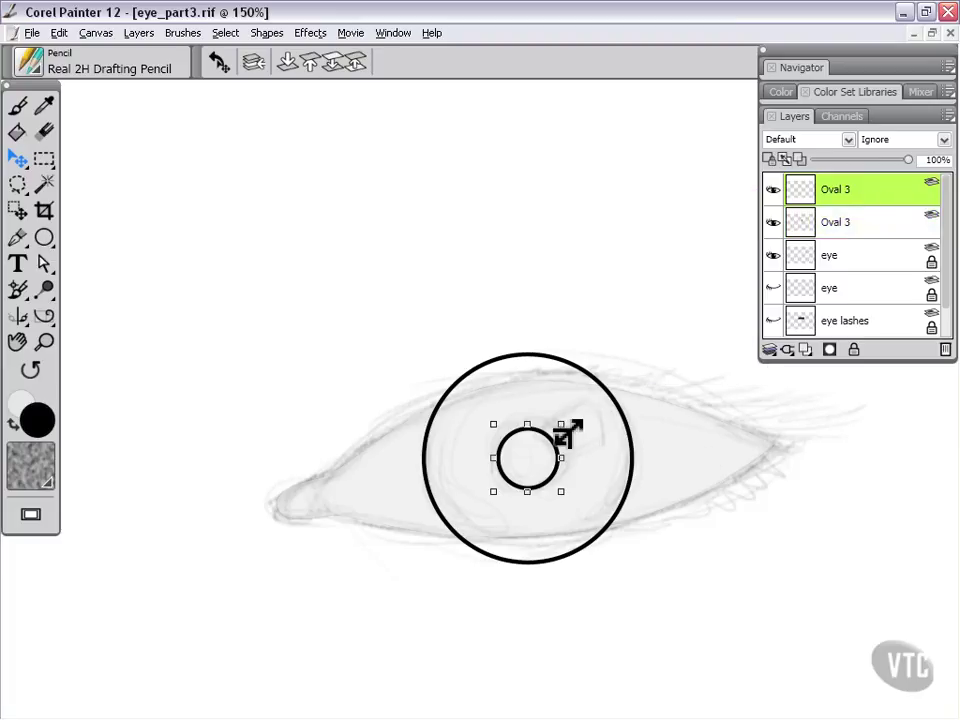
{"action": "left_click_drag", "start_coordinate": [567, 432], "coordinate": [597, 406]}
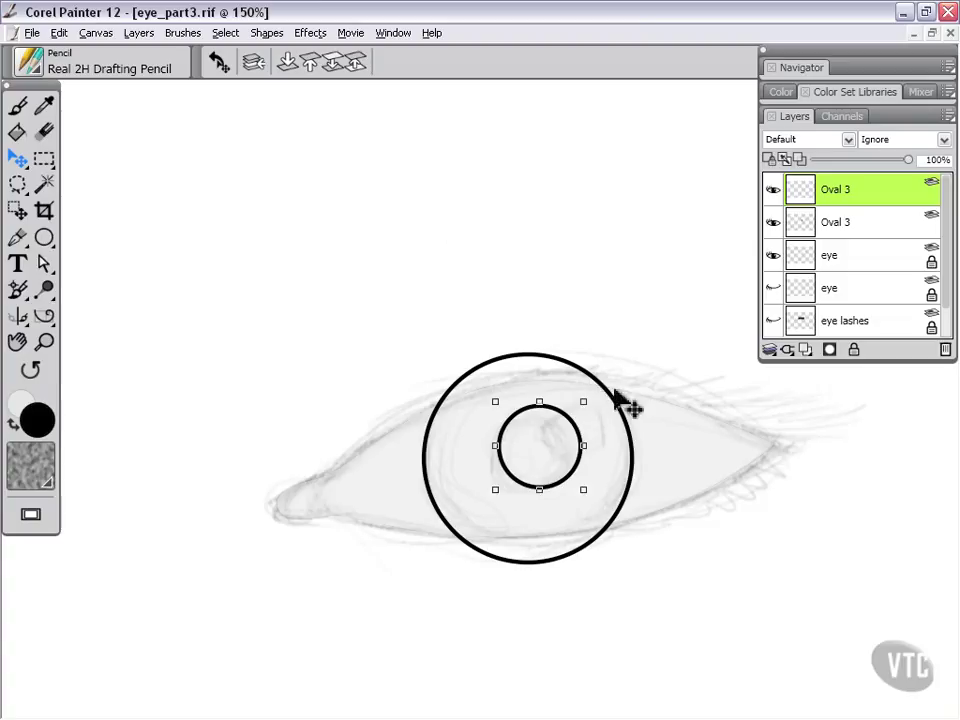
{"action": "left_click", "coordinate": [868, 228], "text": "shift"}
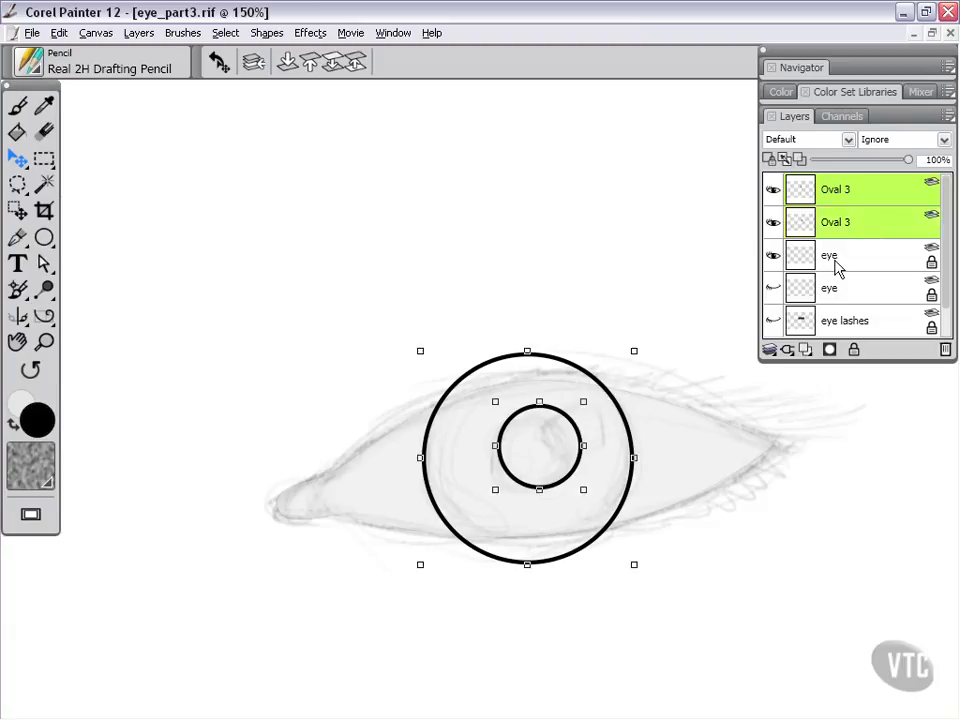
{"action": "left_click", "coordinate": [305, 33]}
{"action": "mouse_move", "coordinate": [415, 160]}
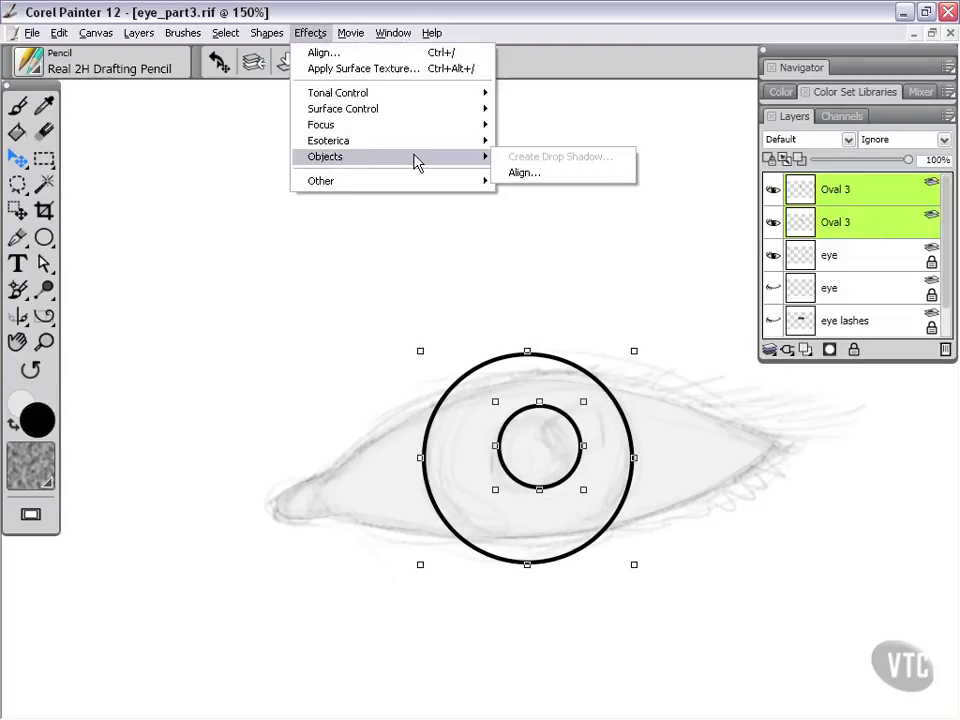
{"action": "left_click", "coordinate": [522, 174]}
{"action": "left_click", "coordinate": [530, 416]}
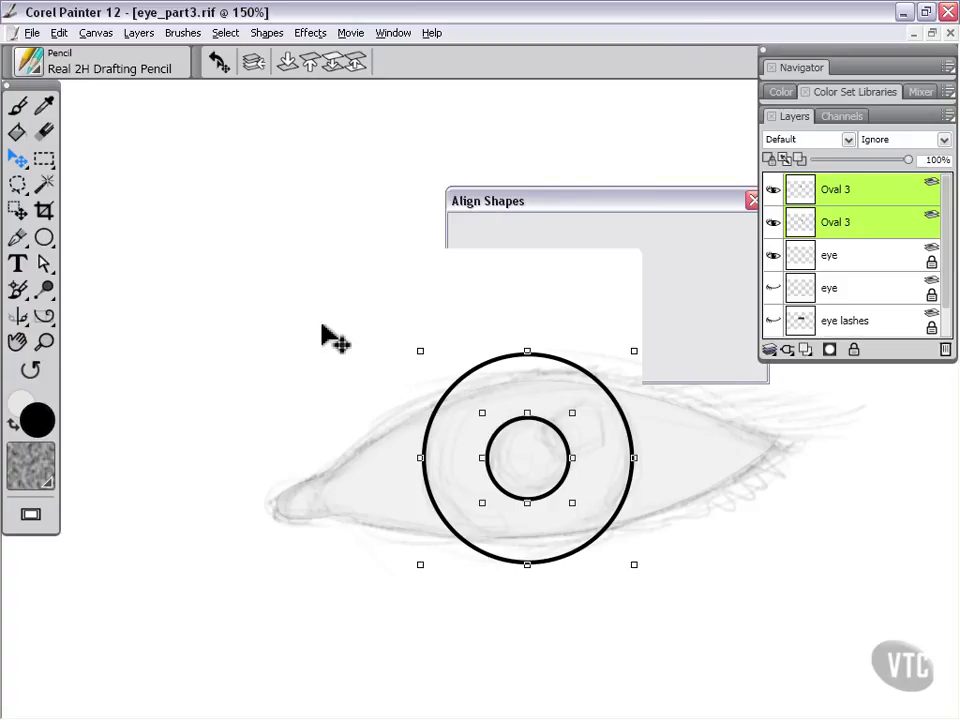
Step: Rename the large circle's shape layer to "outer"
{"action": "key", "text": "space"}
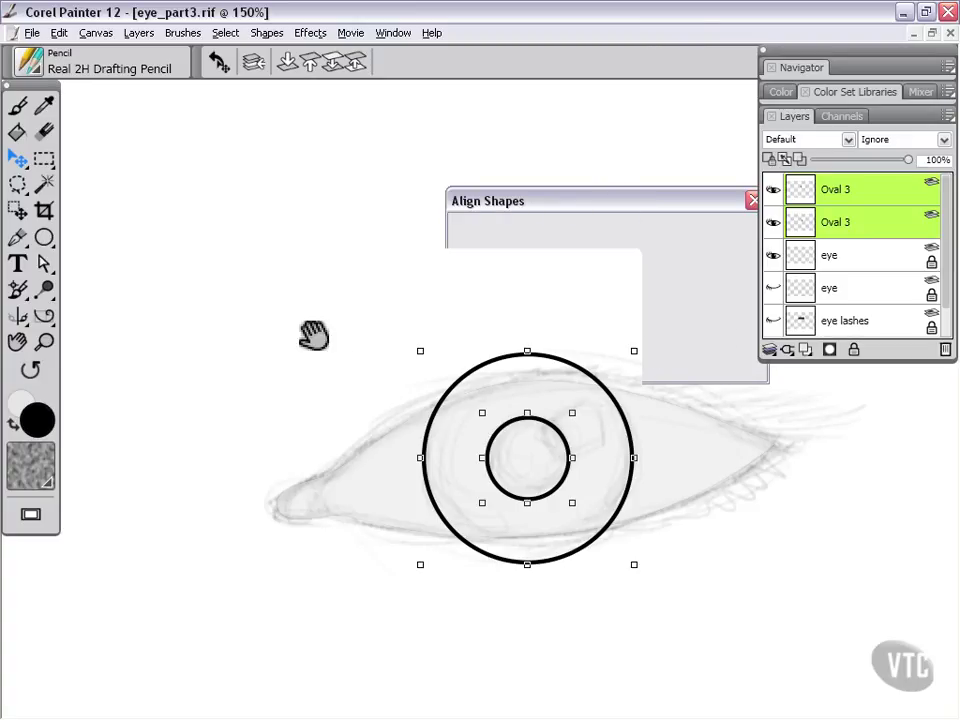
{"action": "left_click_drag", "start_coordinate": [313, 332], "coordinate": [296, 317]}
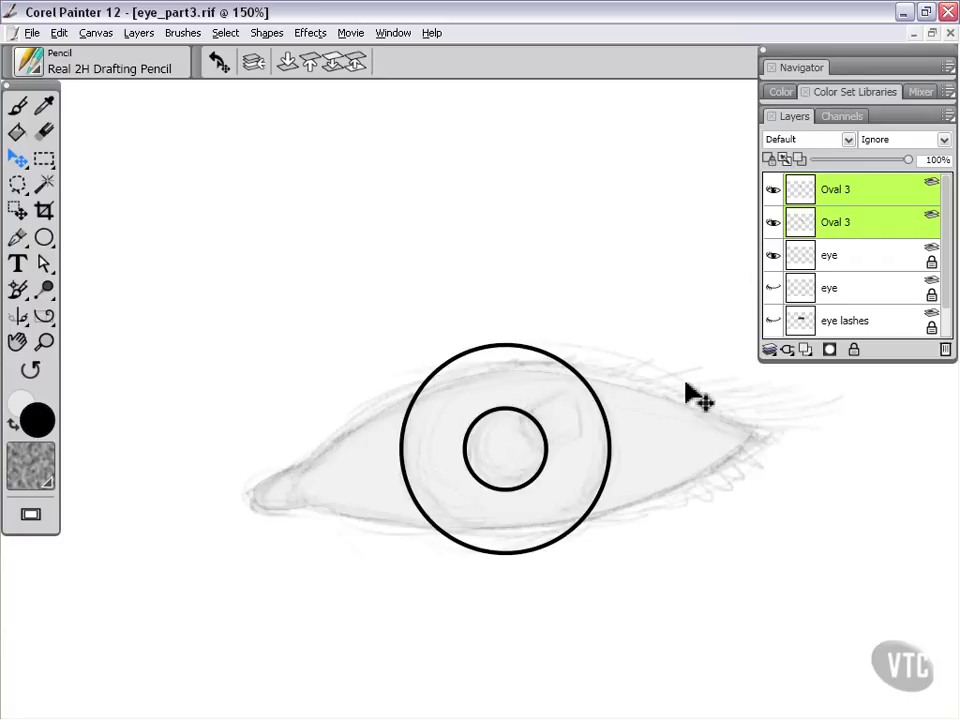
{"action": "left_click", "coordinate": [840, 227]}
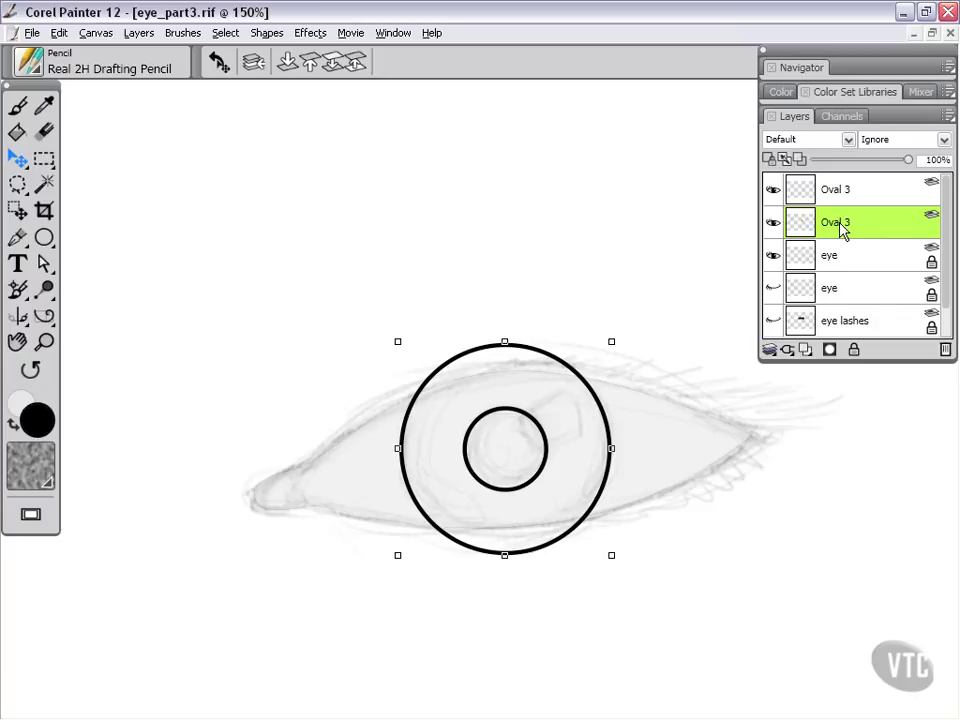
{"action": "double_click", "coordinate": [868, 224]}
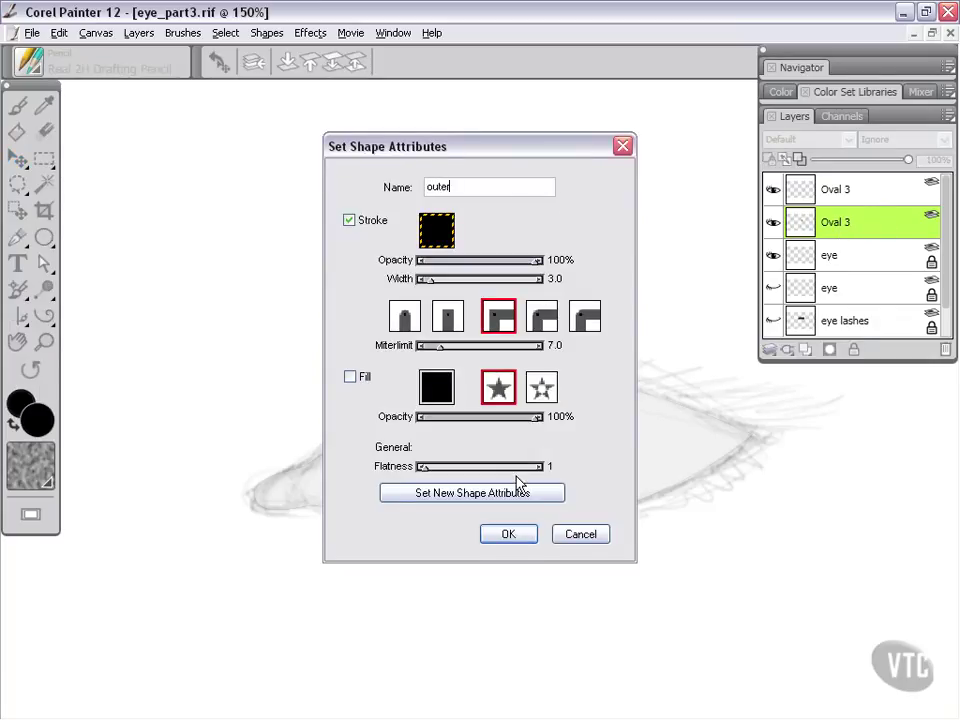
{"action": "left_click", "coordinate": [512, 535]}
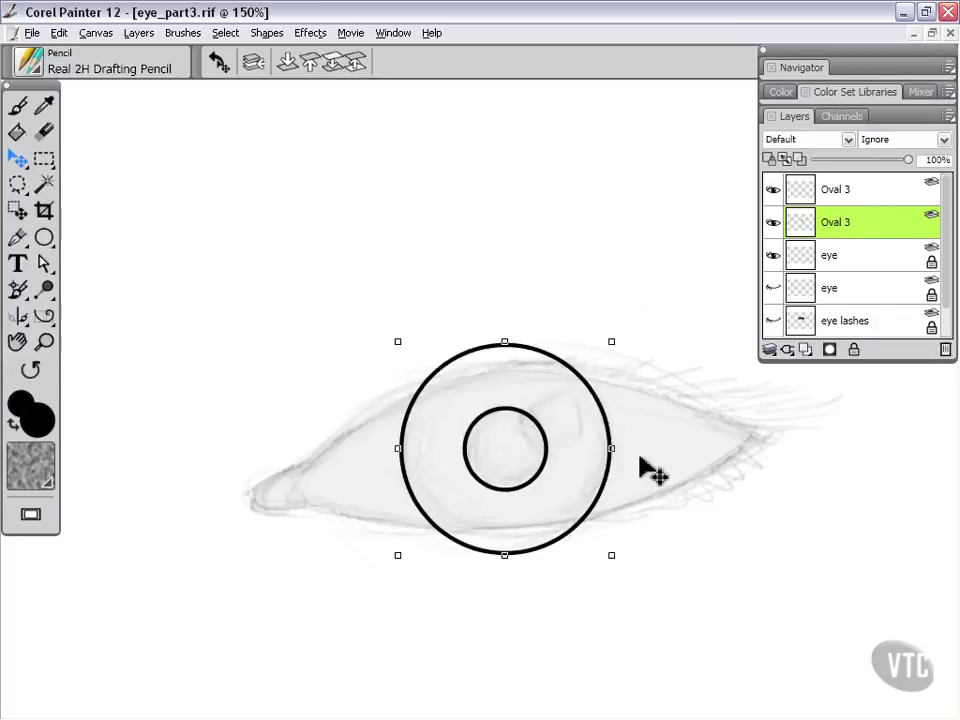
Step: Rename the small circle's shape layer to "inner" and make the outer circle's layer active
{"action": "double_click", "coordinate": [895, 192]}
{"action": "type", "text": "ineer"}
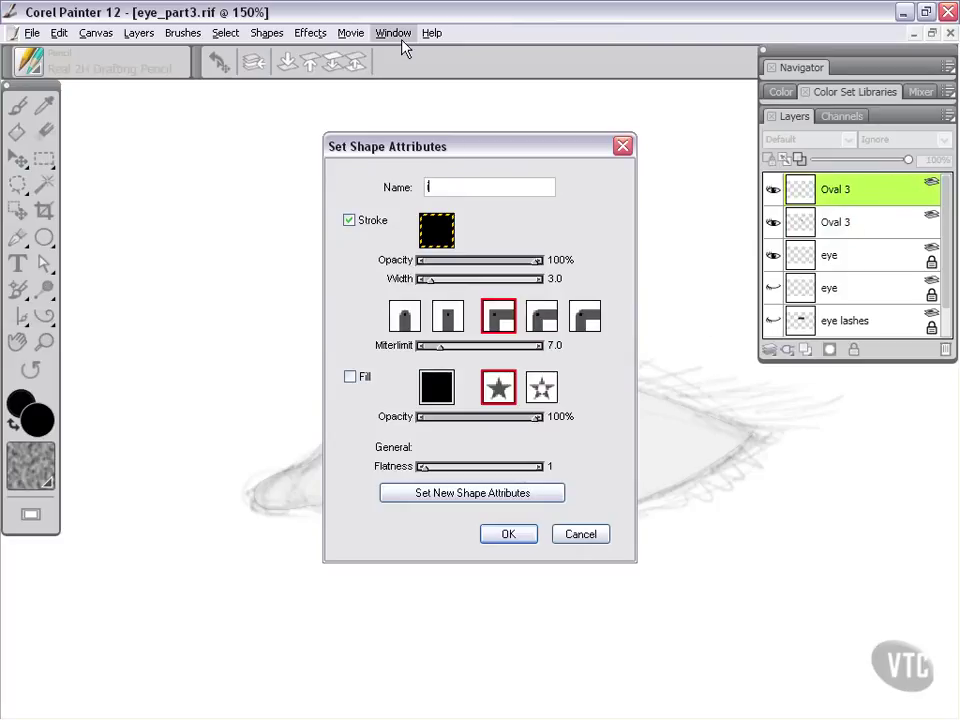
{"action": "key", "text": "BackSpace"}
{"action": "key", "text": "BackSpace"}
{"action": "key", "text": "BackSpace"}
{"action": "type", "text": "ner"}
{"action": "left_click", "coordinate": [508, 534]}
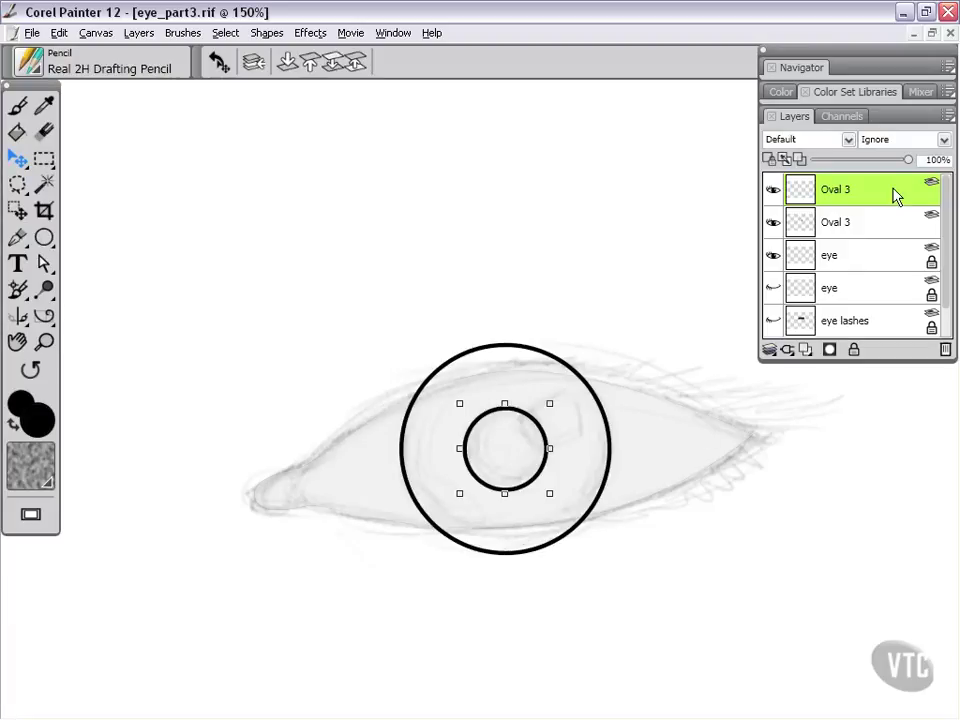
{"action": "left_click_drag", "start_coordinate": [895, 195], "coordinate": [889, 240]}
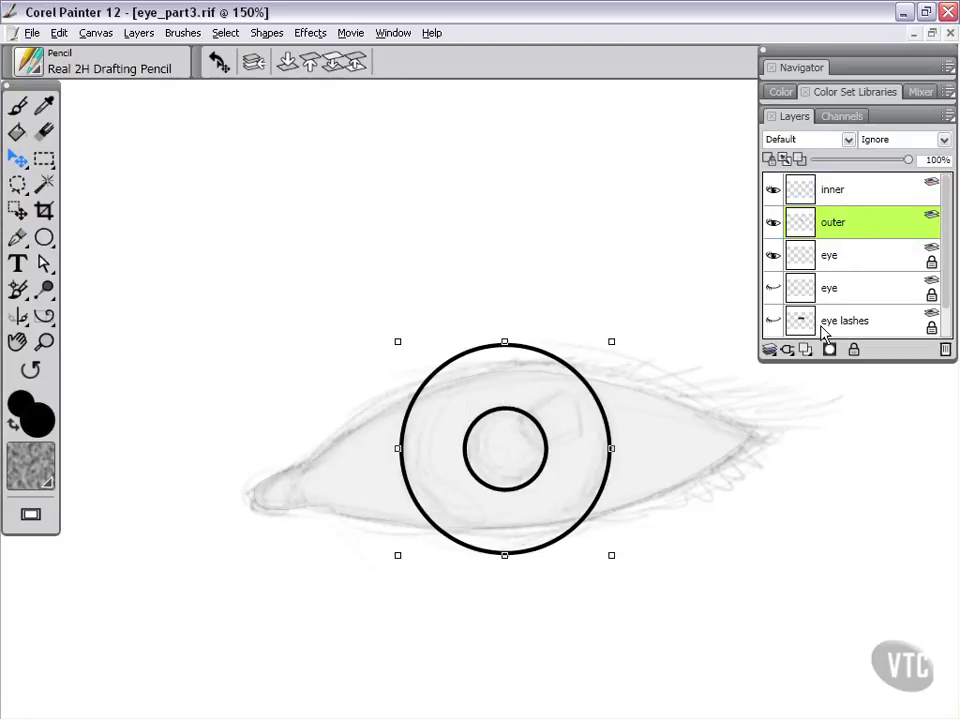
Step: Lock the "inner" circle's layer and reduce the outer circle's stroke width to 0.1
{"action": "left_click", "coordinate": [911, 192]}
{"action": "left_click", "coordinate": [854, 349]}
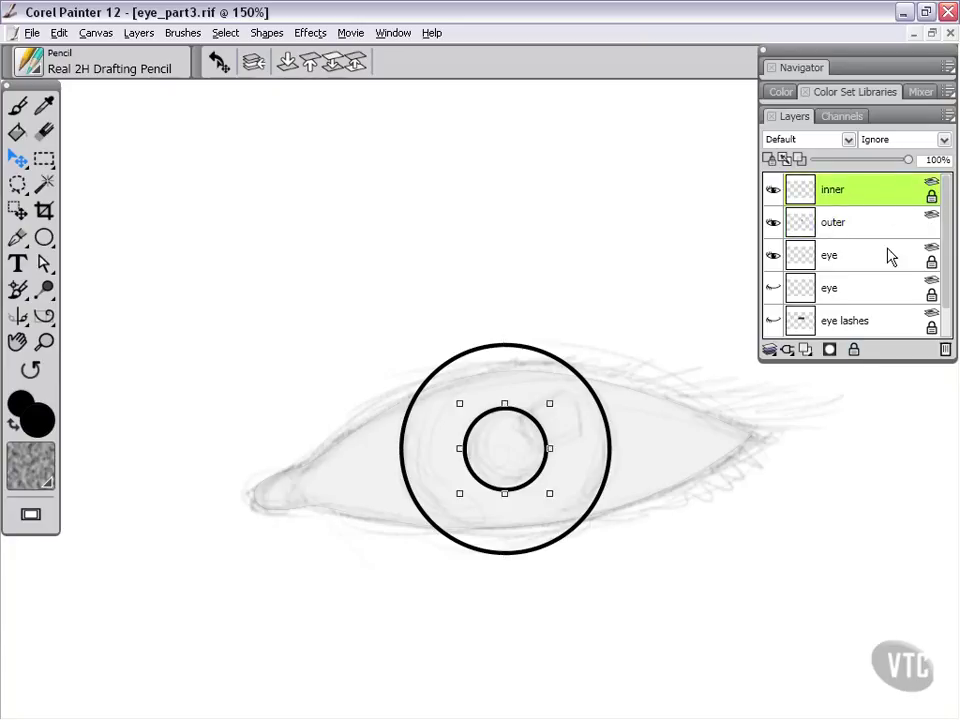
{"action": "left_click", "coordinate": [884, 234]}
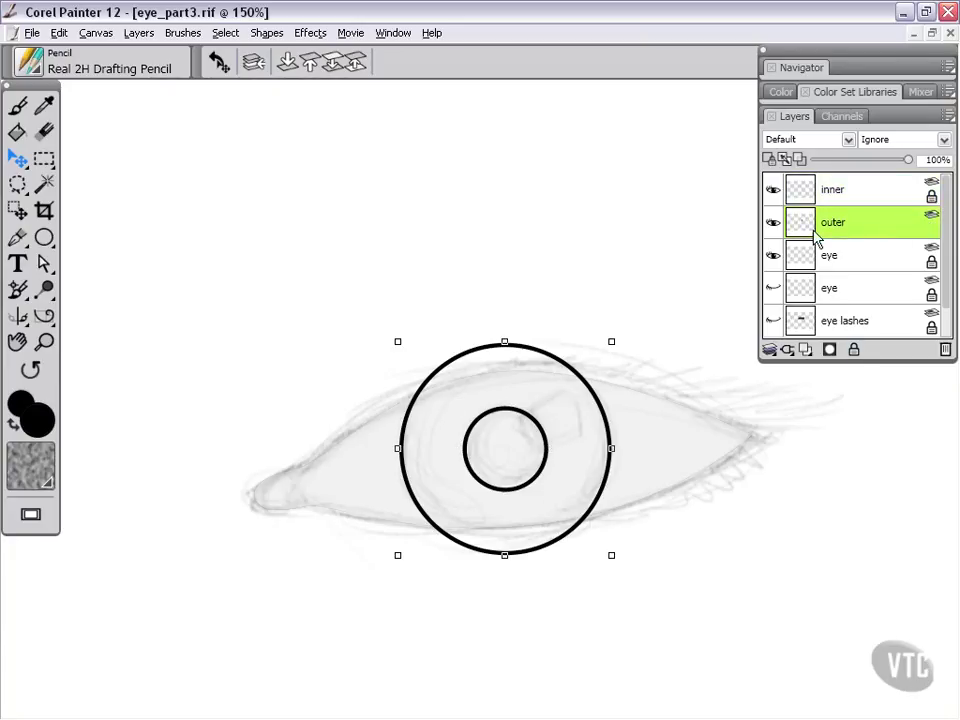
{"action": "double_click", "coordinate": [873, 233]}
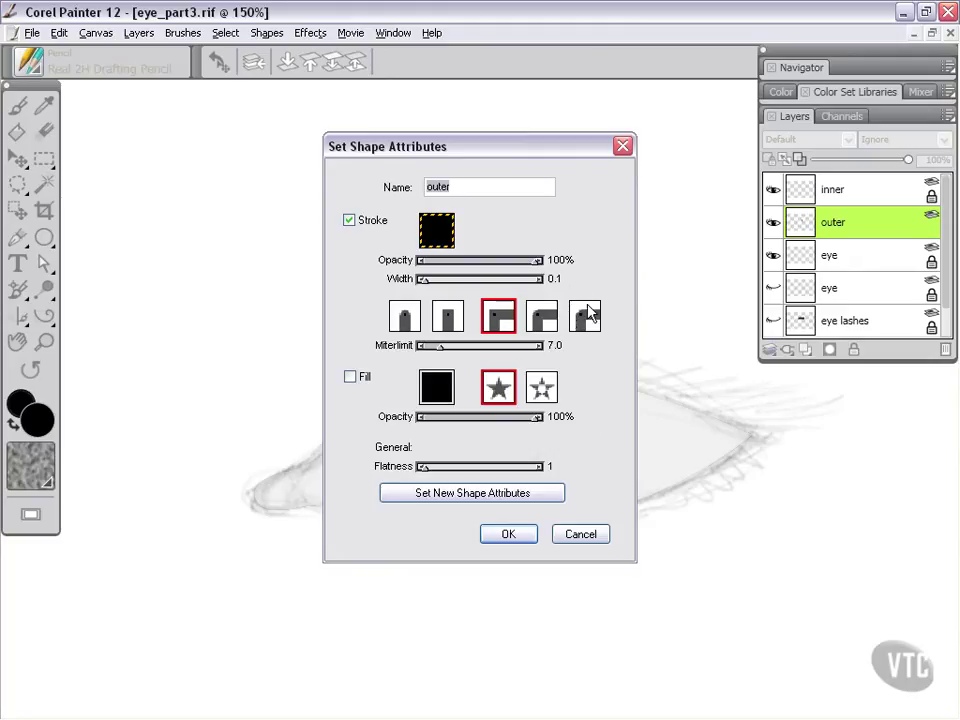
{"action": "left_click", "coordinate": [505, 540]}
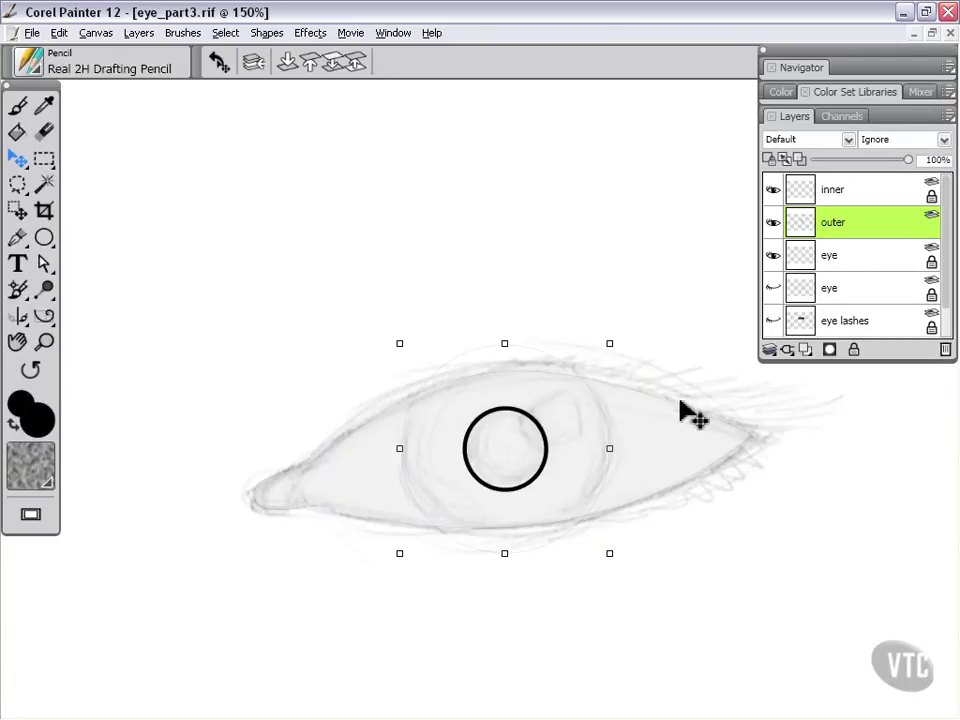
Step: Cut the outer circle with the Scissors tool at both points where it crosses the upper eyelid line
{"action": "left_click", "coordinate": [44, 341]}
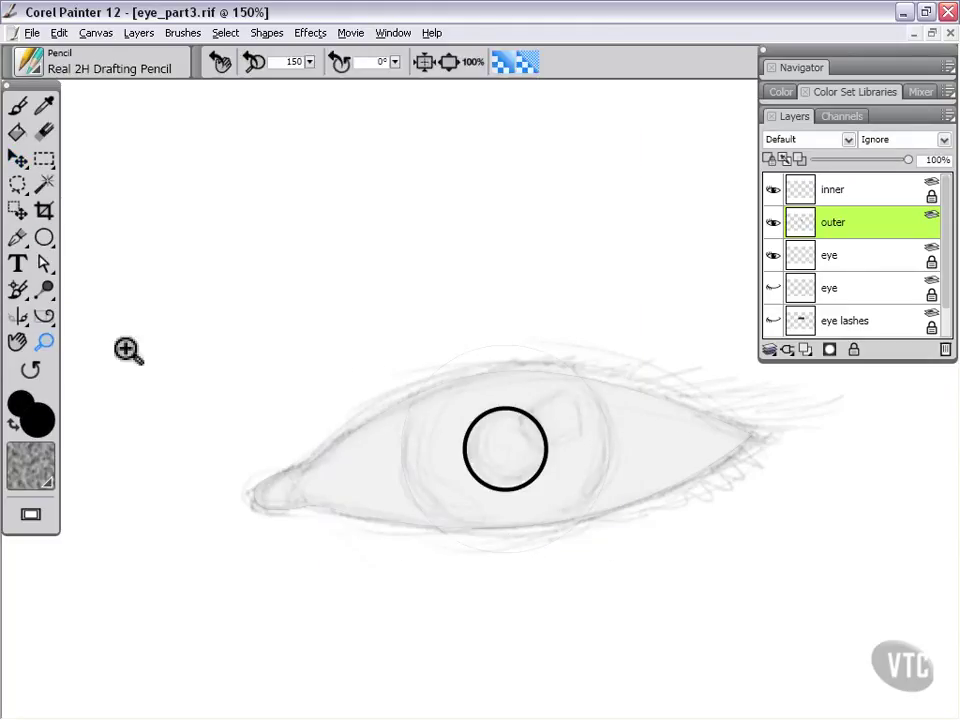
{"action": "left_click_drag", "start_coordinate": [403, 385], "coordinate": [433, 406]}
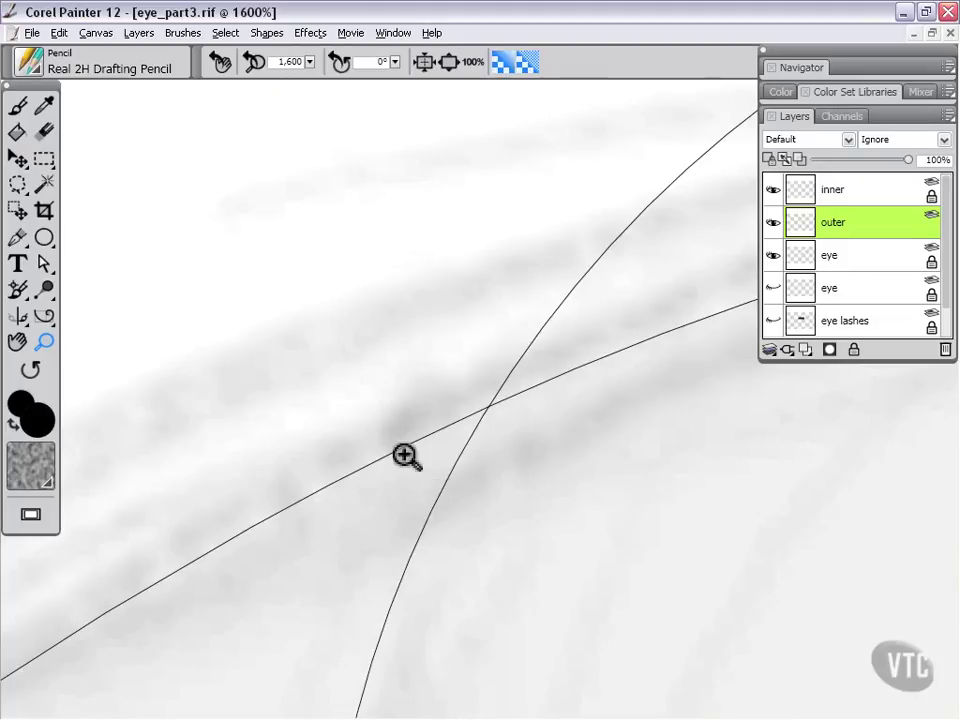
{"action": "left_click", "coordinate": [44, 265]}
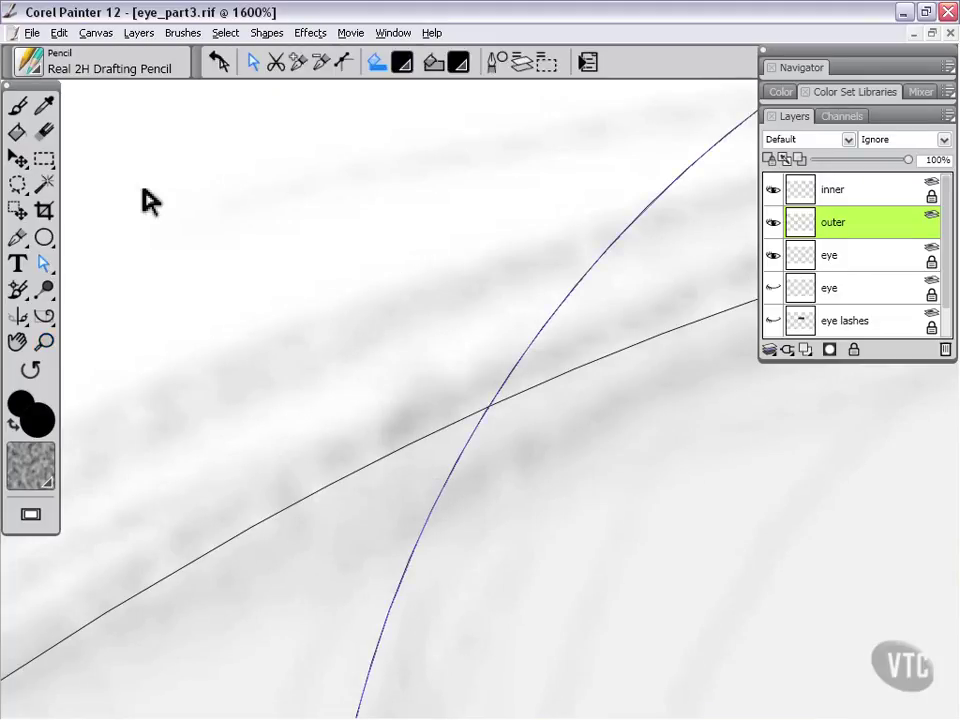
{"action": "left_click", "coordinate": [276, 64]}
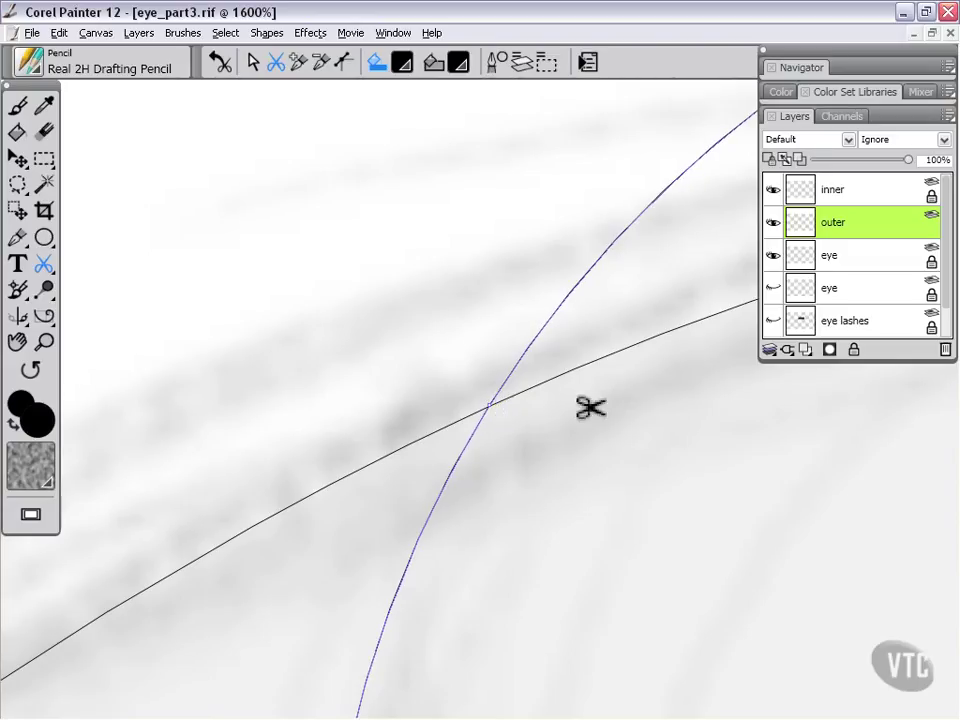
{"action": "left_click", "coordinate": [490, 408]}
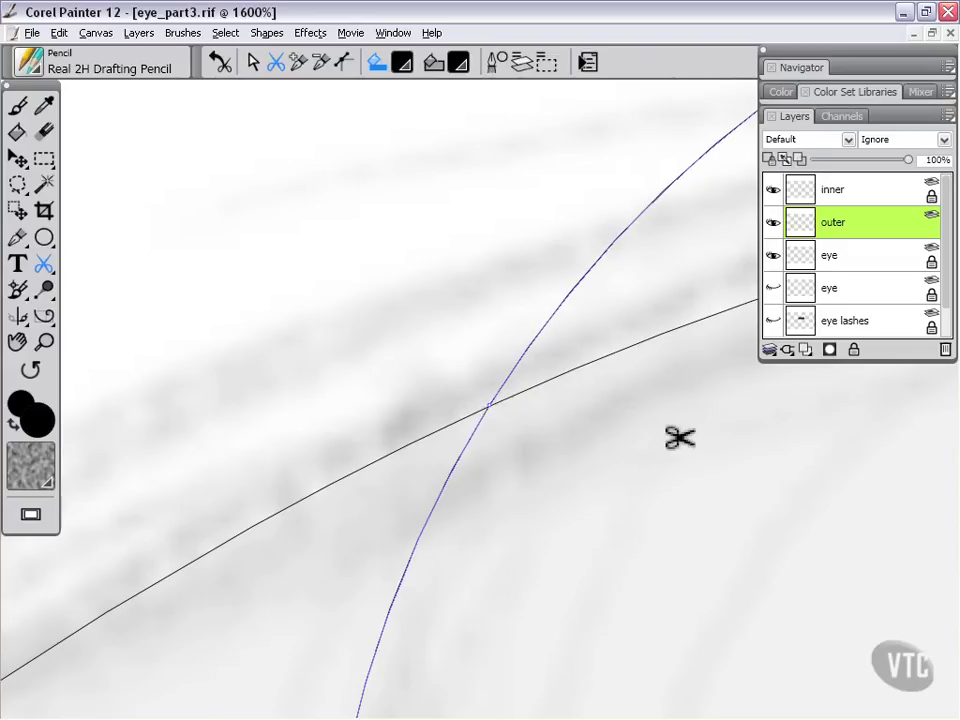
{"action": "mouse_move", "coordinate": [735, 409]}
{"action": "left_mouse_down"}
{"action": "mouse_move", "coordinate": [653, 441]}
{"action": "mouse_move", "coordinate": [261, 474]}
{"action": "left_mouse_up"}
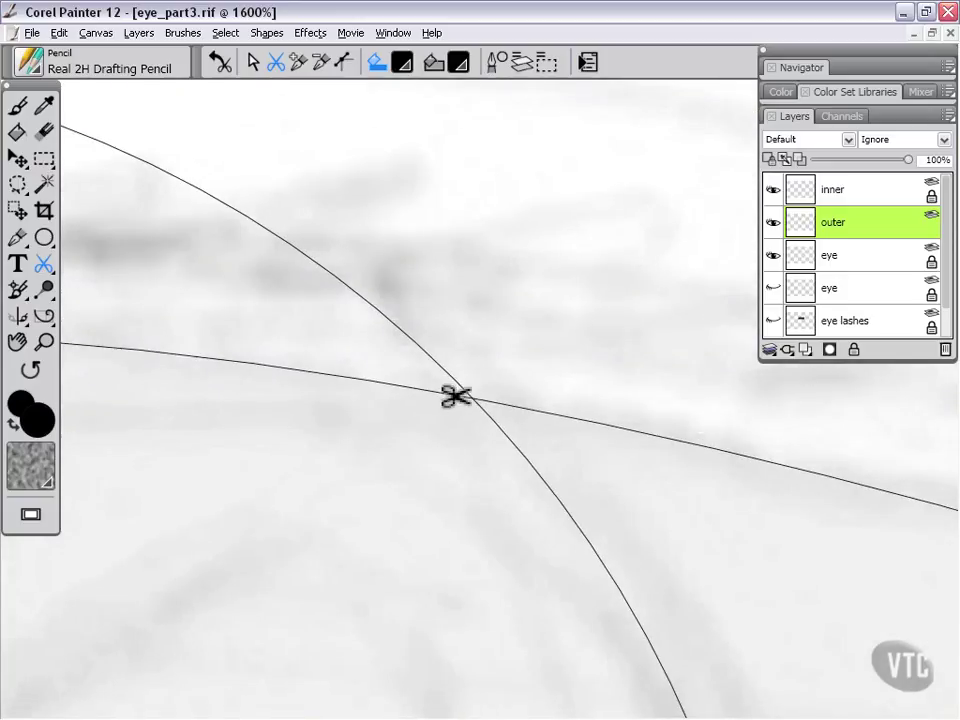
{"action": "left_click", "coordinate": [475, 405]}
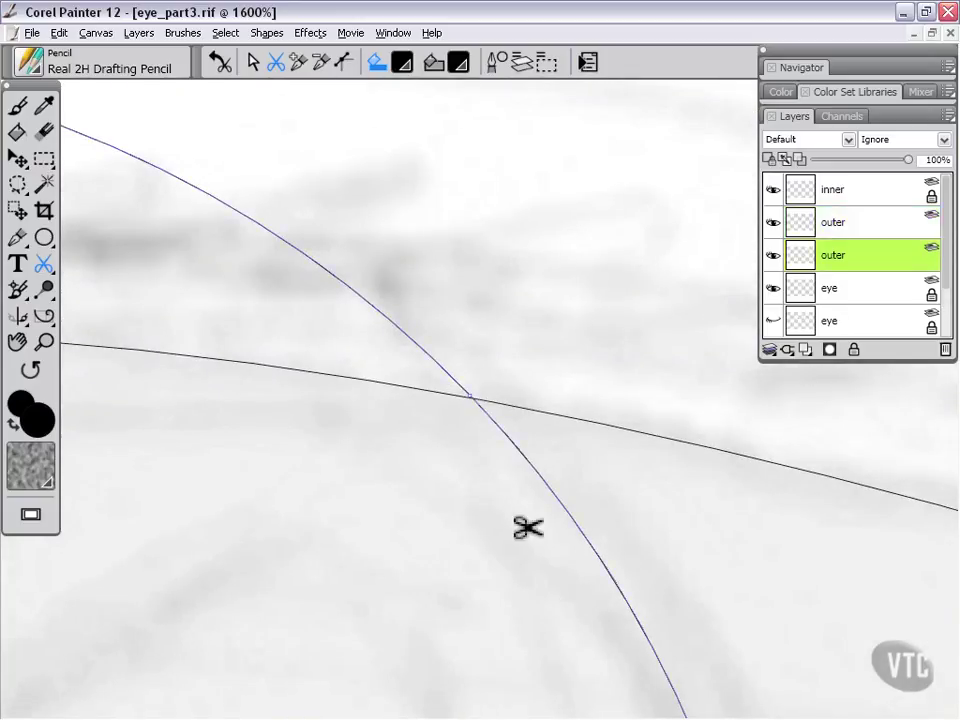
Step: Cut the outer circle with the Scissors tool at both points where it crosses the lower eyelid line
{"action": "left_click_drag", "start_coordinate": [525, 525], "coordinate": [499, 386]}
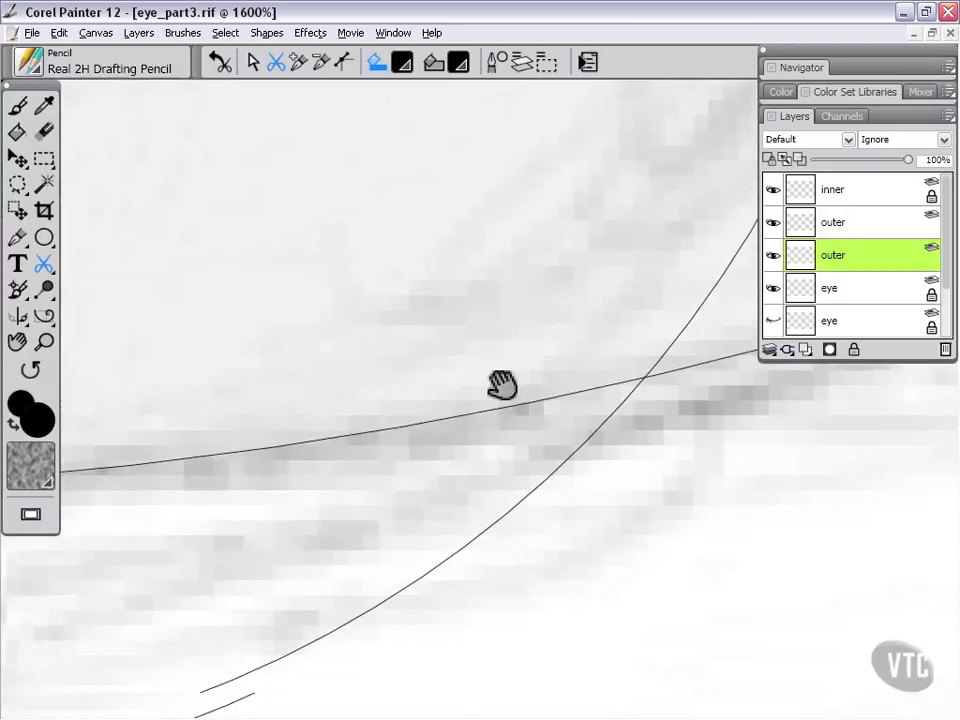
{"action": "left_click", "coordinate": [620, 348]}
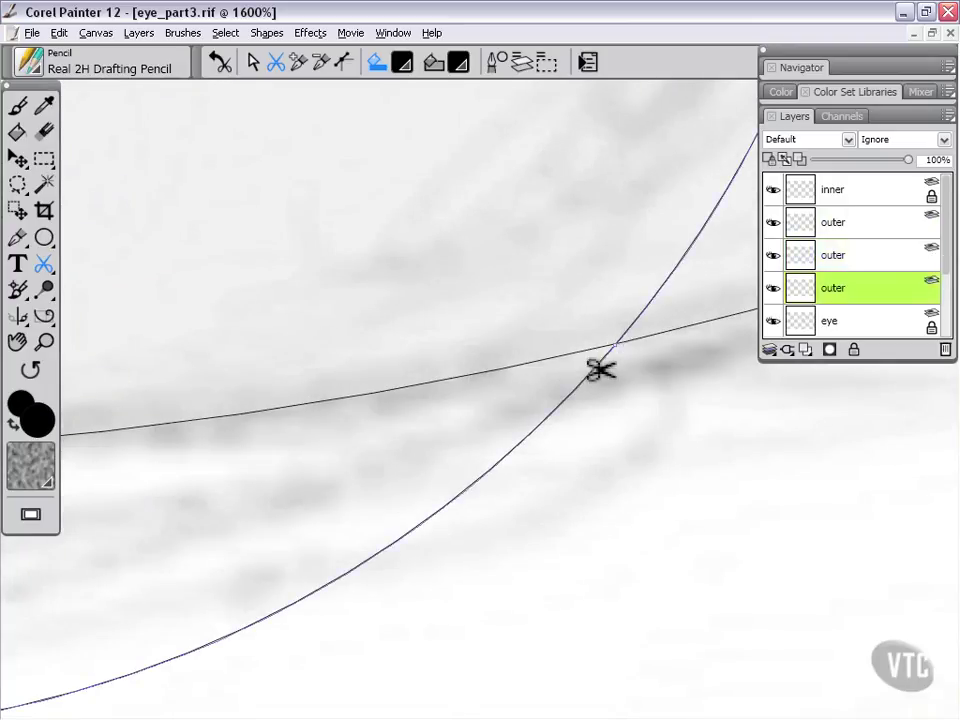
{"action": "left_click_drag", "start_coordinate": [246, 420], "coordinate": [471, 510]}
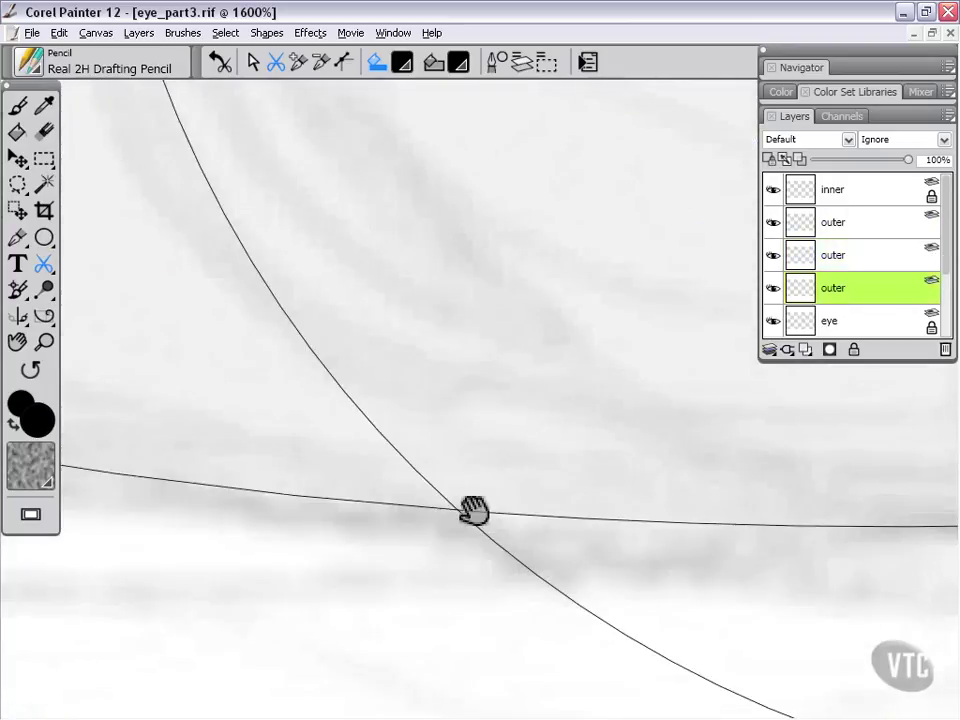
{"action": "left_click", "coordinate": [456, 512]}
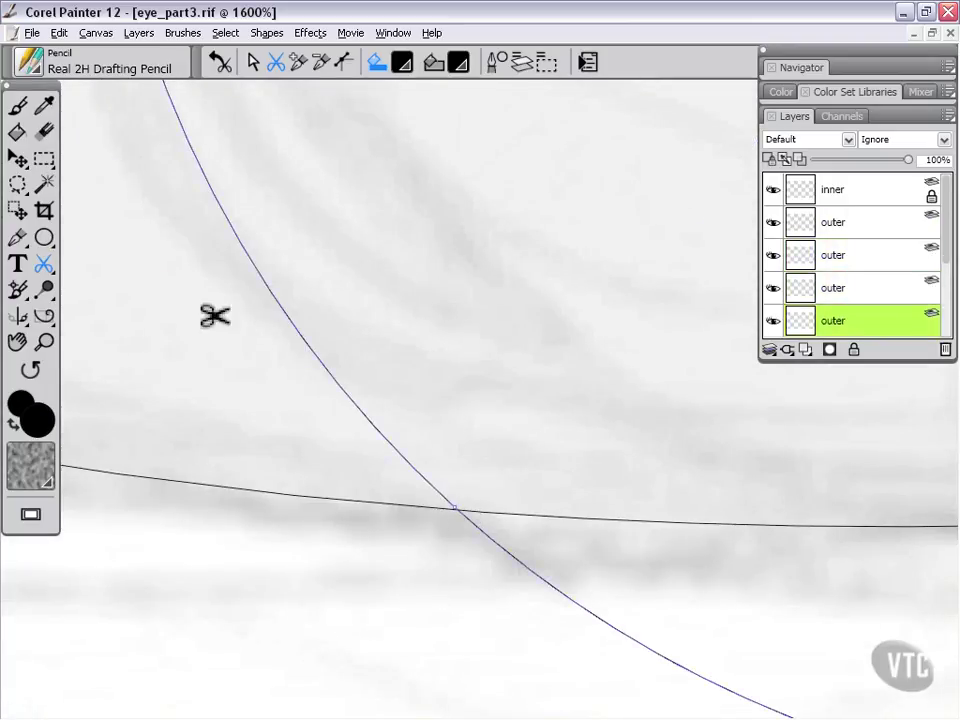
Step: Identify the outer circle's arc below the lower eyelid among the split "outer" layers and delete it
{"action": "left_click", "coordinate": [253, 64]}
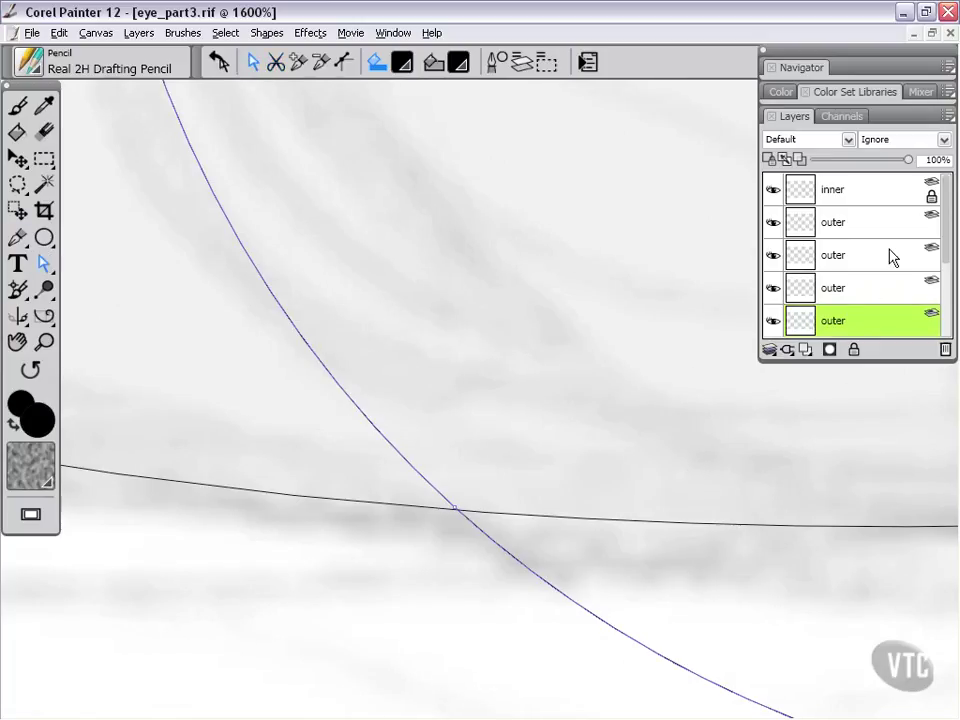
{"action": "left_click_drag", "start_coordinate": [947, 240], "coordinate": [947, 252]}
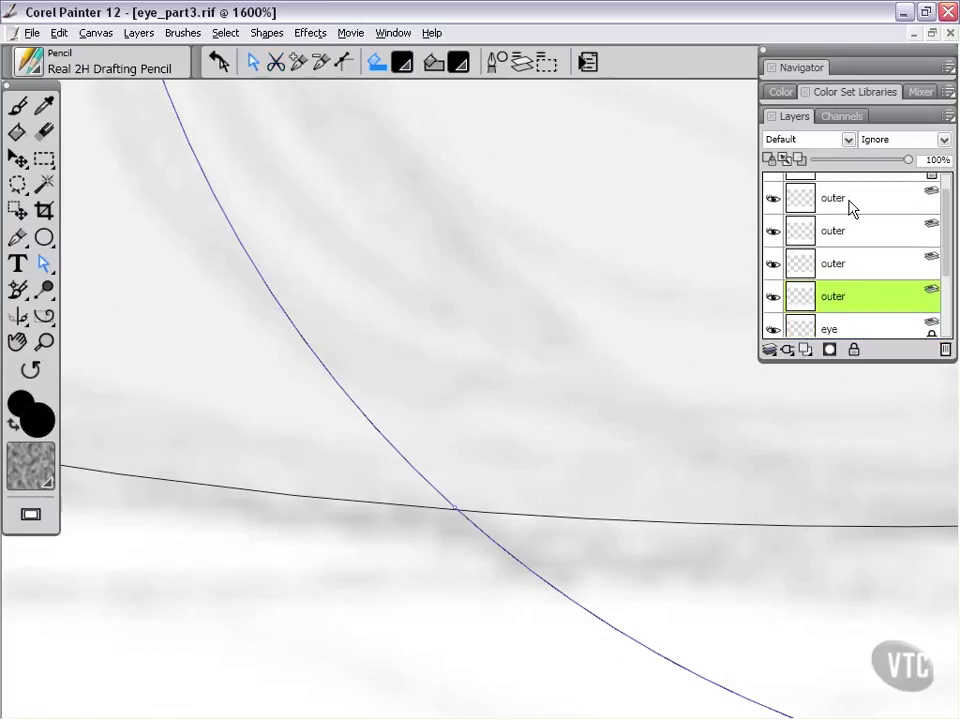
{"action": "left_click", "coordinate": [853, 264]}
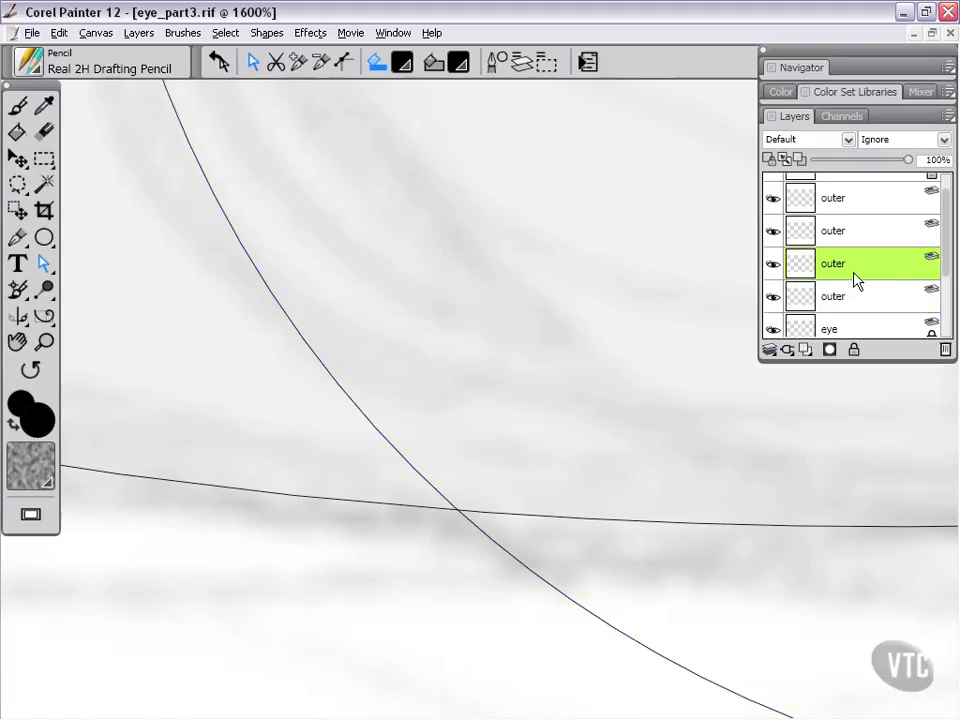
{"action": "left_click", "coordinate": [855, 298]}
{"action": "left_click", "coordinate": [858, 208]}
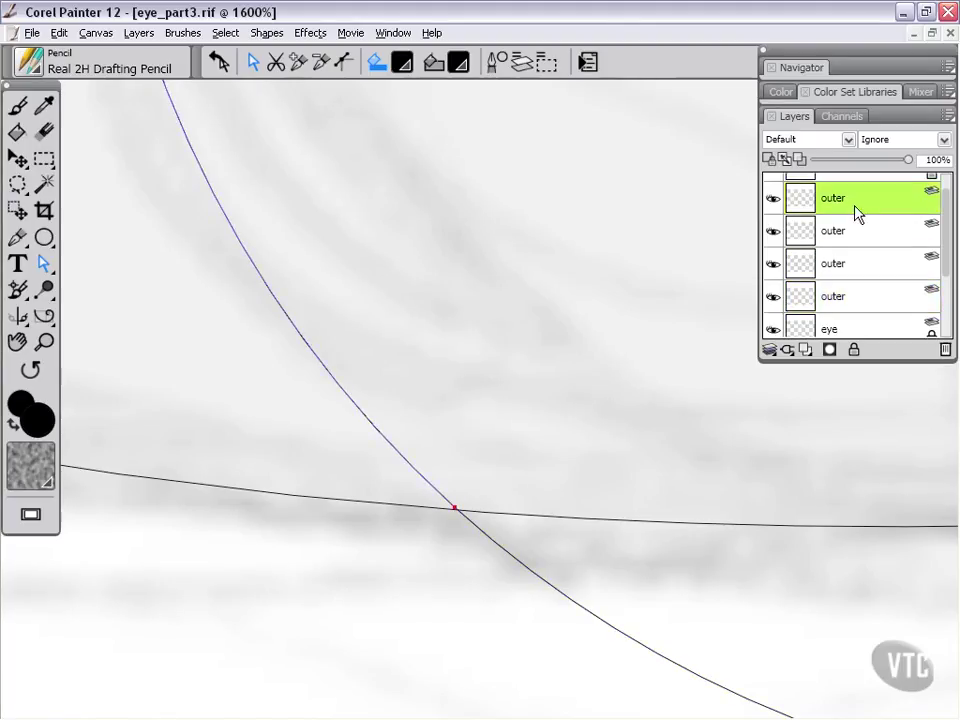
{"action": "left_click", "coordinate": [858, 238]}
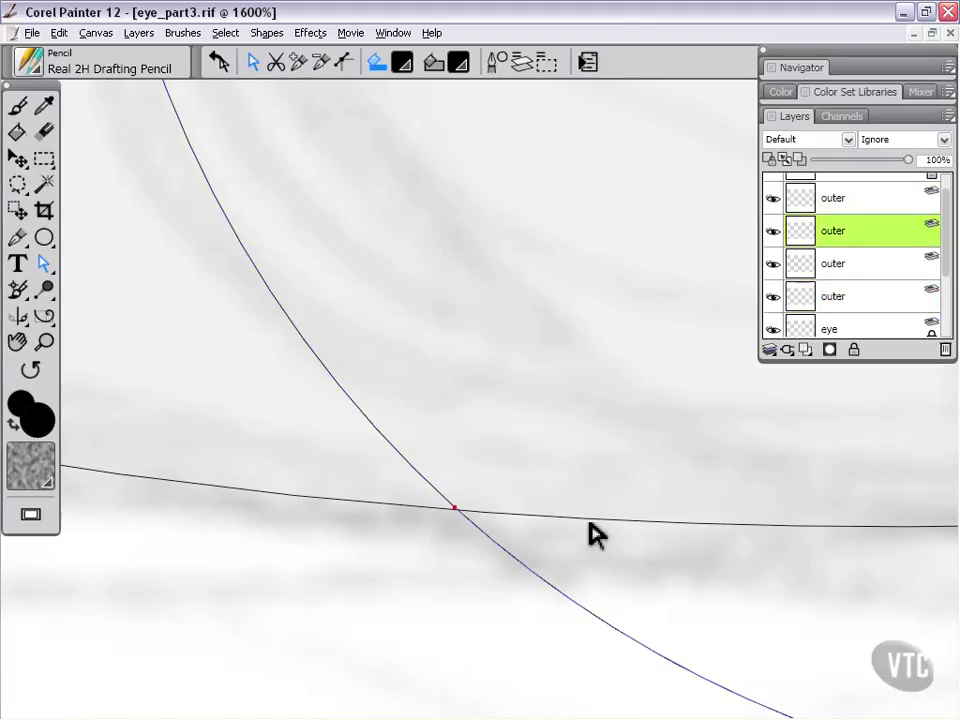
{"action": "left_click", "coordinate": [945, 350]}
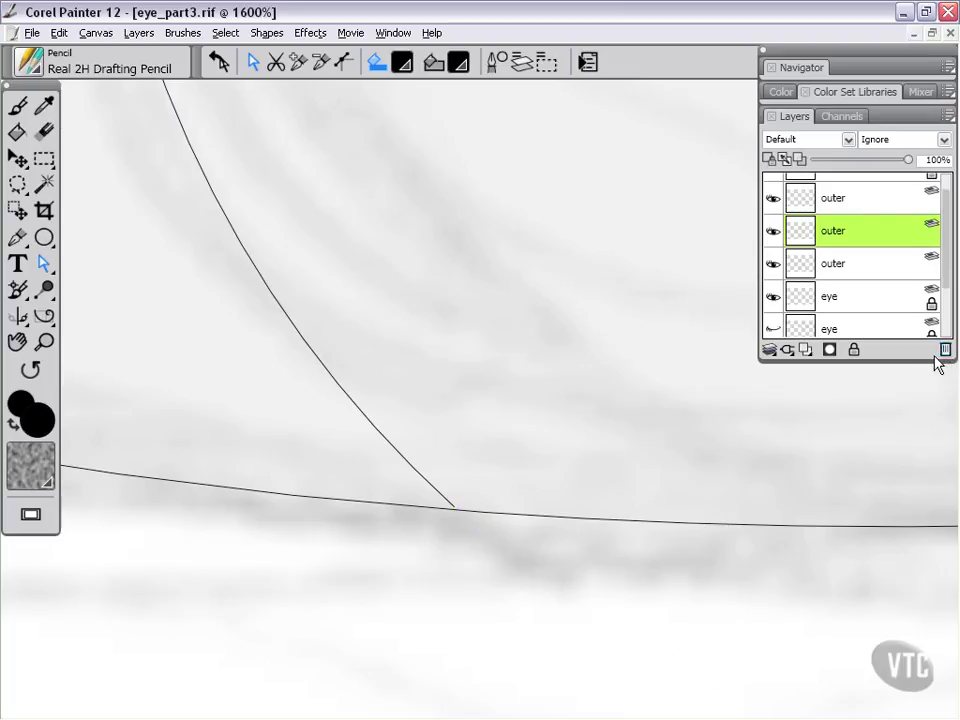
Step: Identify the outer circle's arc above the upper eyelid among the "outer" layers and delete it
{"action": "left_click", "coordinate": [851, 266]}
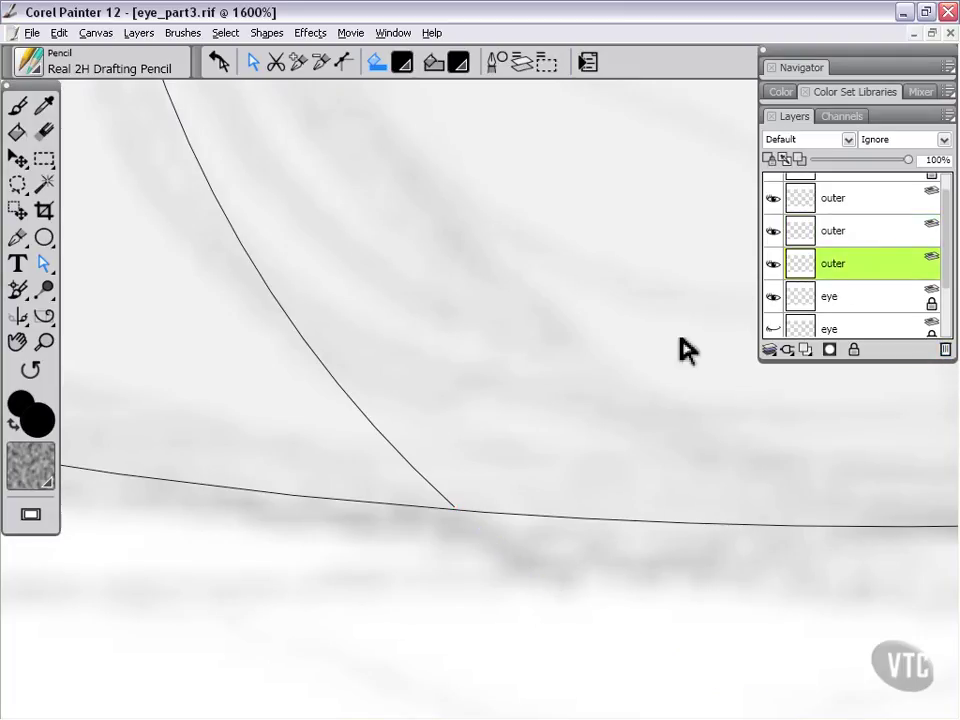
{"action": "left_click_drag", "start_coordinate": [499, 206], "coordinate": [686, 429]}
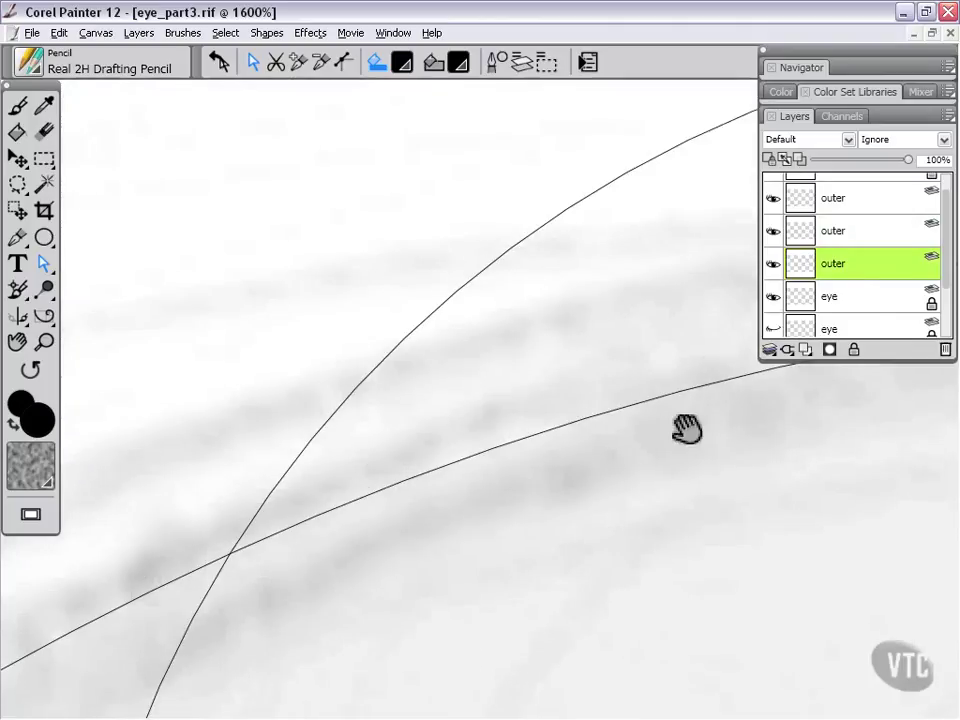
{"action": "left_click", "coordinate": [873, 200]}
{"action": "left_click", "coordinate": [866, 240]}
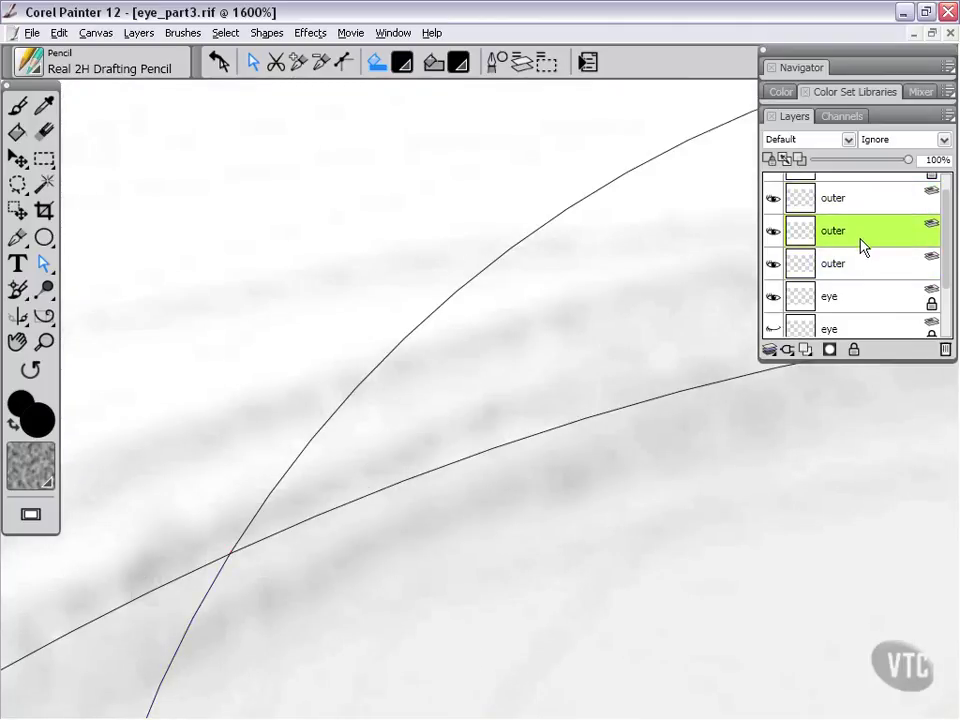
{"action": "left_click", "coordinate": [855, 270]}
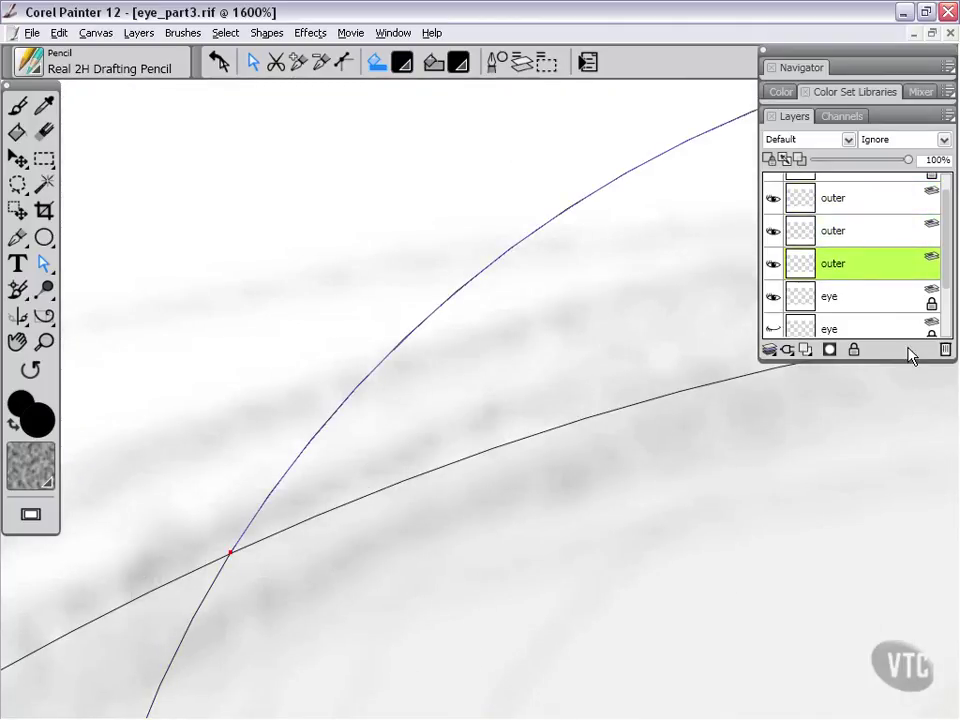
{"action": "left_click", "coordinate": [944, 351]}
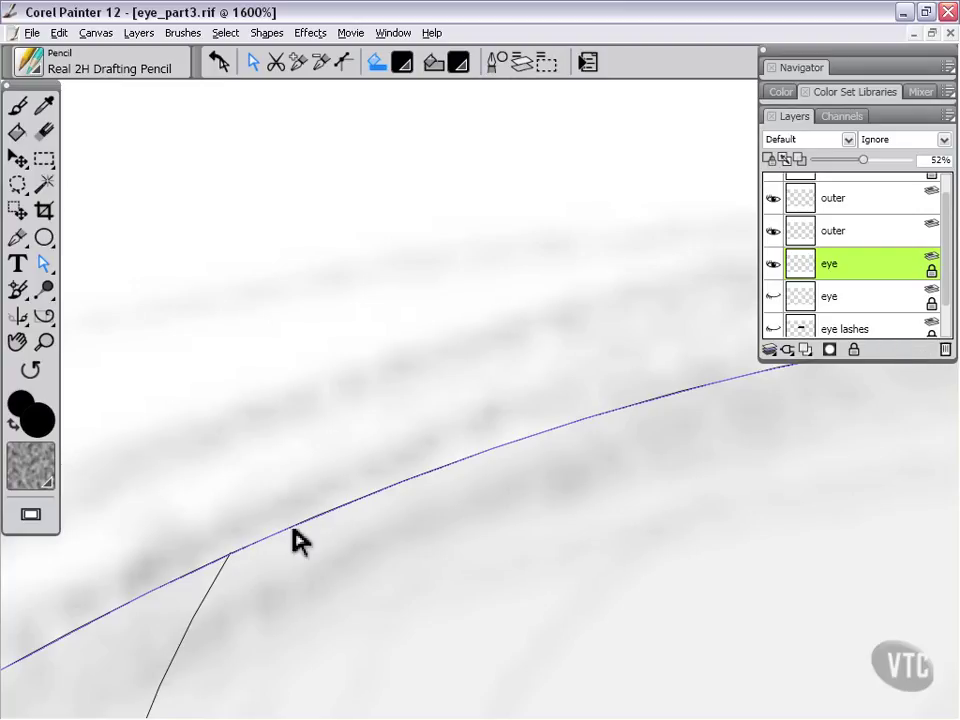
Step: Lock the two remaining "outer" arc layers and unlock the visible "eye" outline layer
{"action": "left_click", "coordinate": [853, 230]}
{"action": "left_click", "coordinate": [808, 200]}
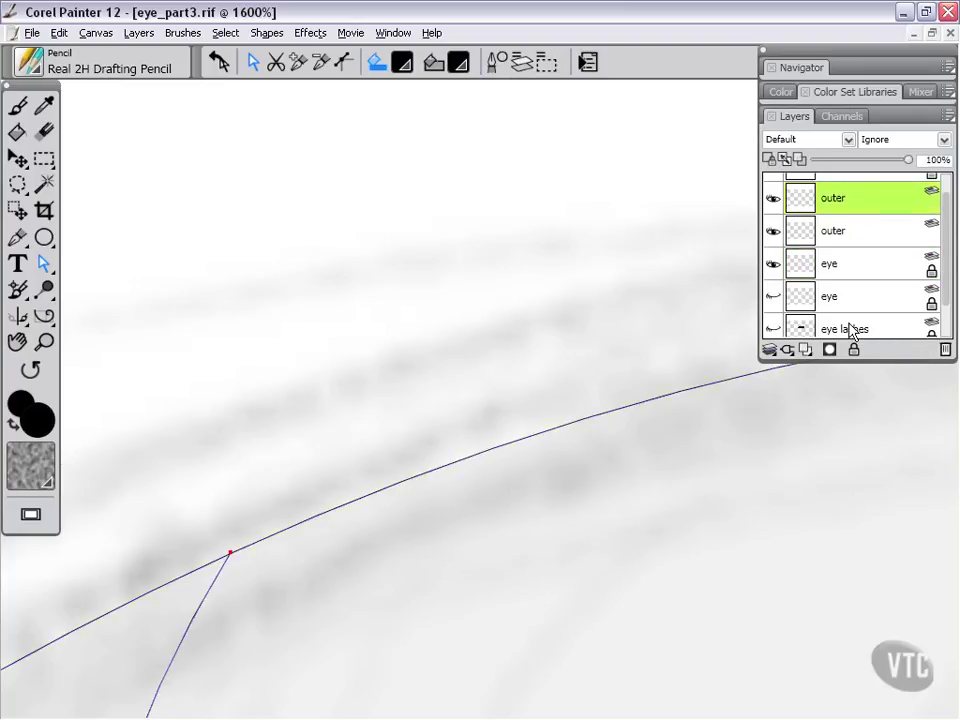
{"action": "left_click", "coordinate": [857, 266]}
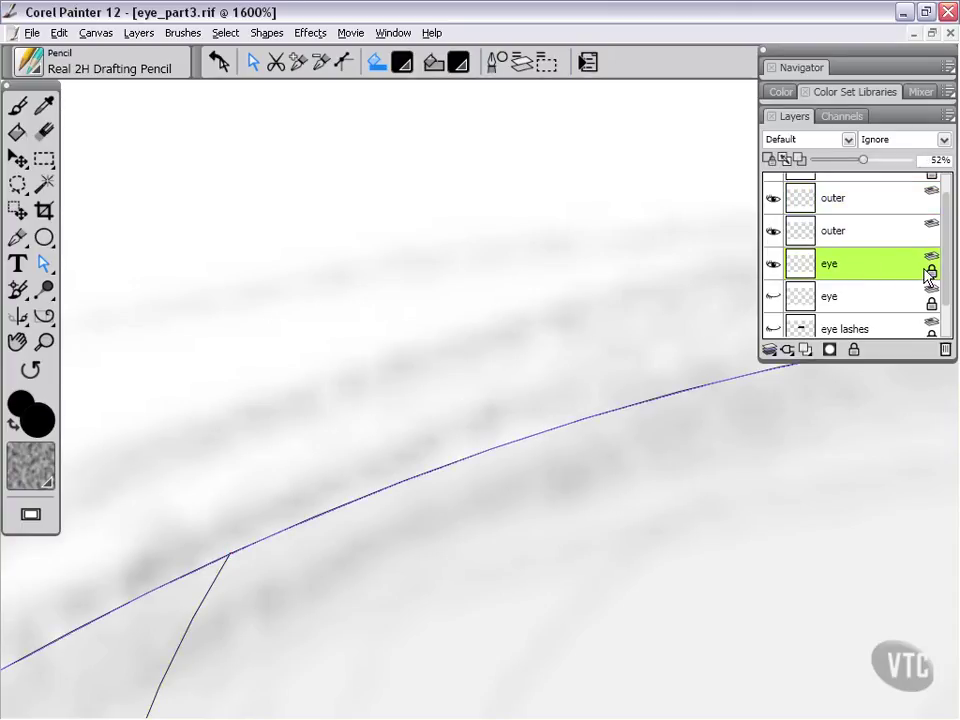
{"action": "left_click", "coordinate": [907, 200]}
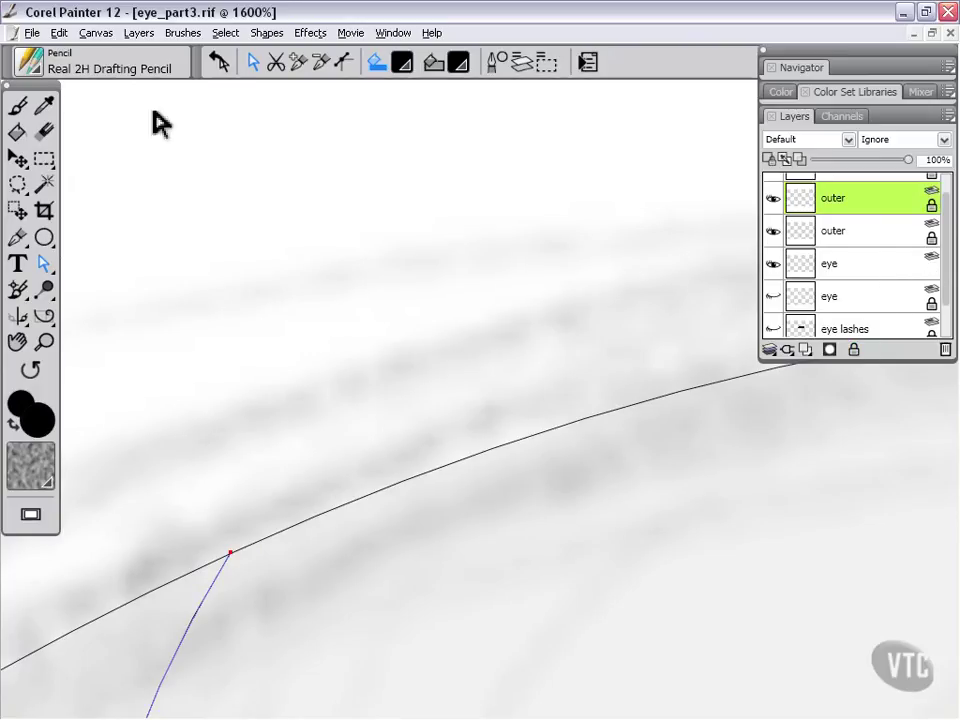
Step: Cut the visible eye outline with the Scissors tool at all four points where it meets the outer circle's arcs
{"action": "left_click", "coordinate": [276, 62]}
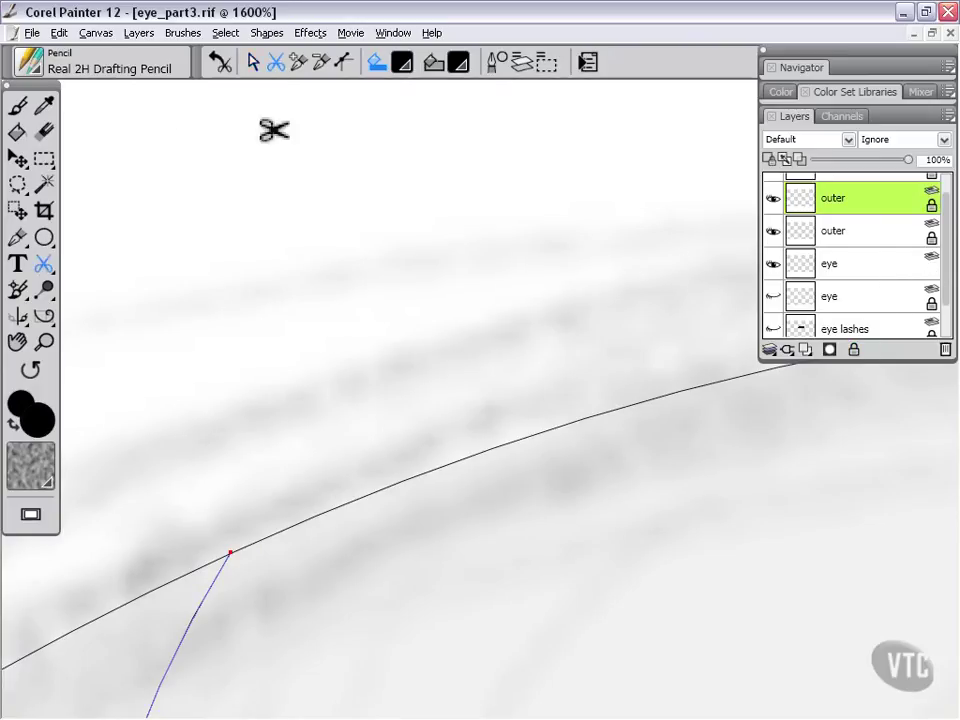
{"action": "left_click", "coordinate": [230, 555]}
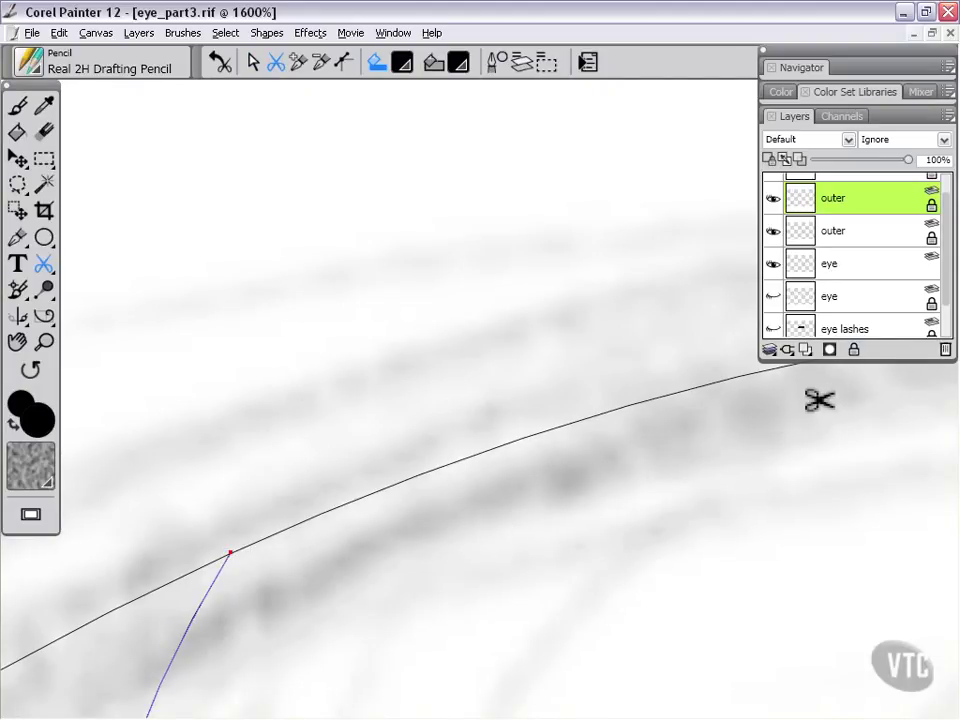
{"action": "left_click_drag", "start_coordinate": [816, 399], "coordinate": [497, 401]}
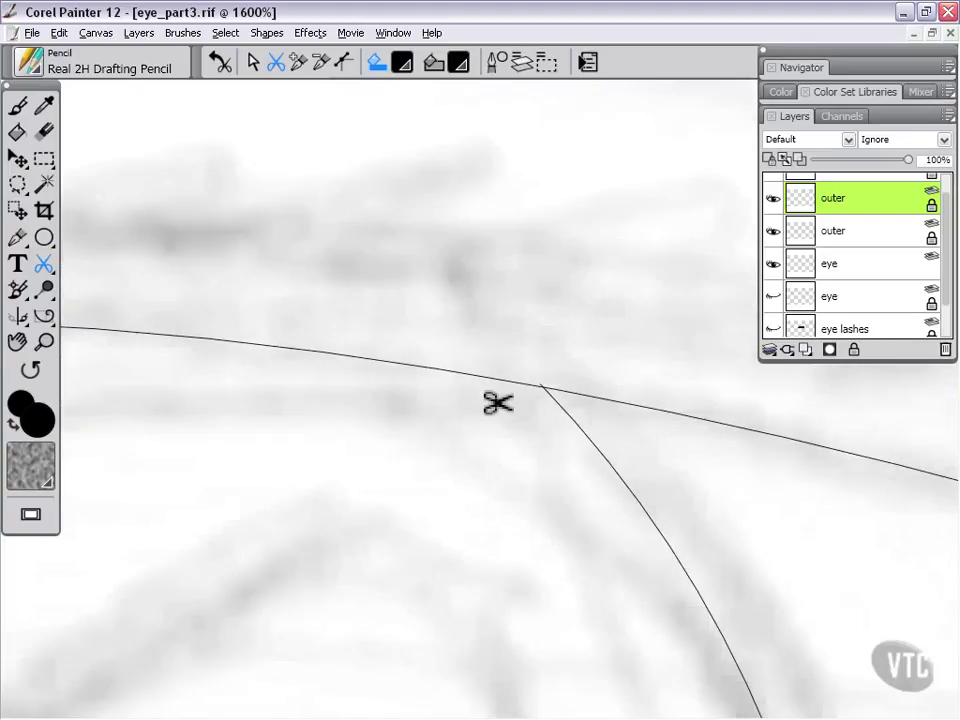
{"action": "left_click", "coordinate": [546, 395]}
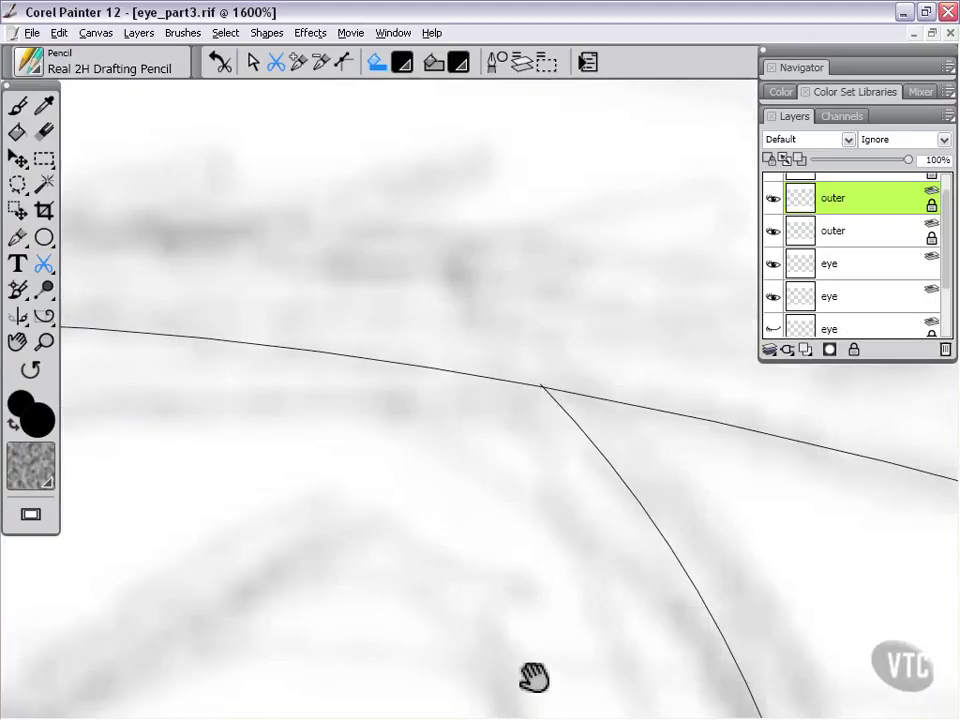
{"action": "left_click_drag", "start_coordinate": [534, 677], "coordinate": [525, 394]}
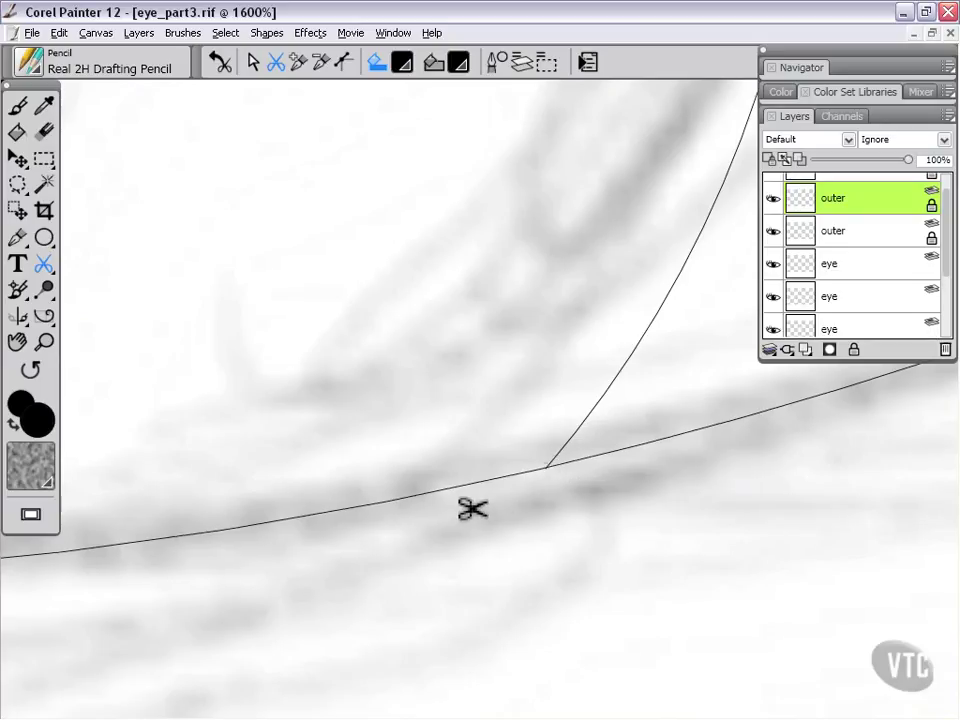
{"action": "left_click_drag", "start_coordinate": [467, 506], "coordinate": [417, 528]}
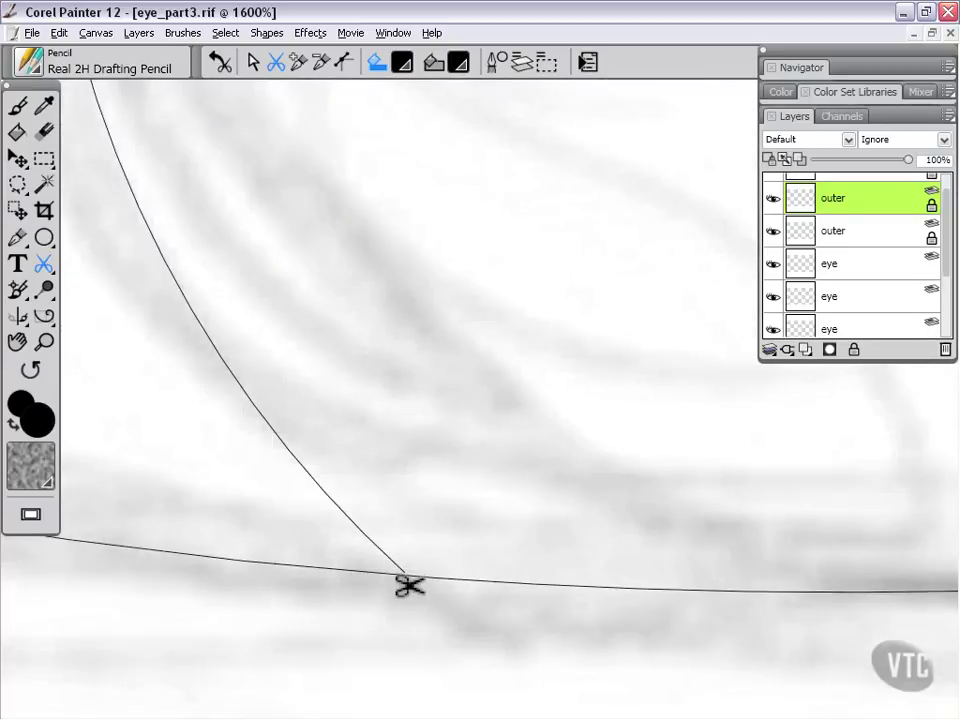
{"action": "left_click", "coordinate": [405, 576]}
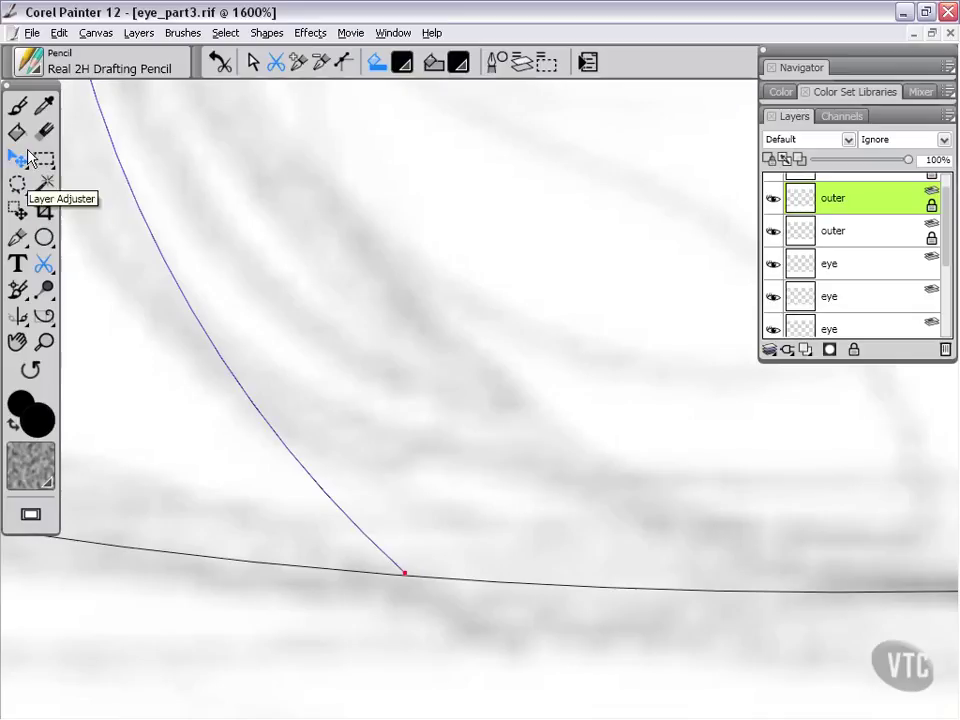
Step: Identify the eye outline piece left of the outer circle among the split "eye" layers and delete it
{"action": "left_click", "coordinate": [253, 62]}
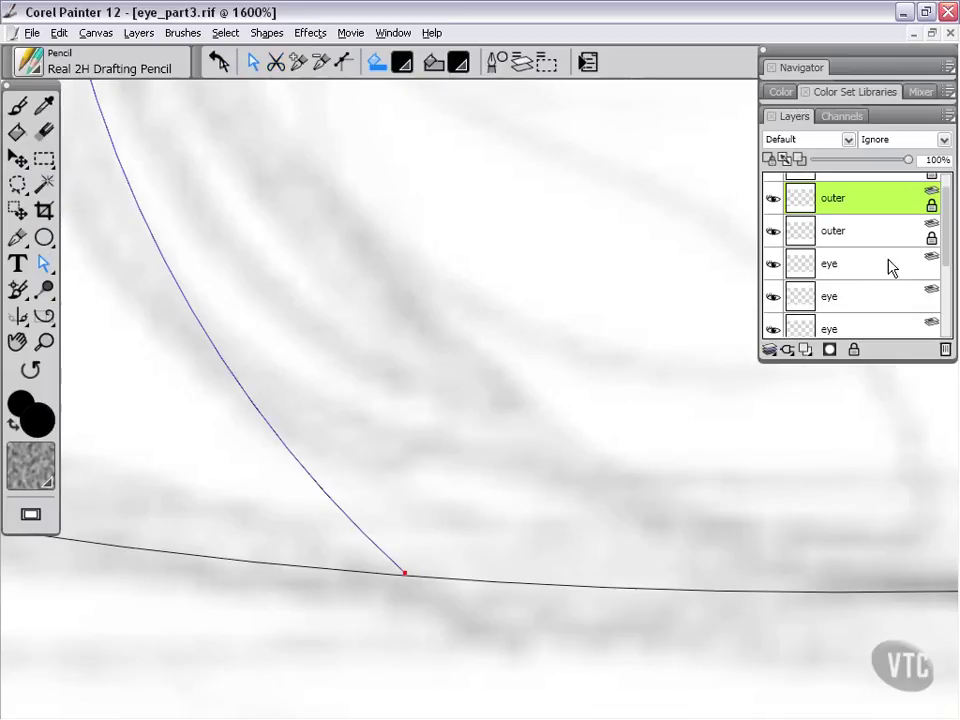
{"action": "left_click_drag", "start_coordinate": [949, 258], "coordinate": [949, 283]}
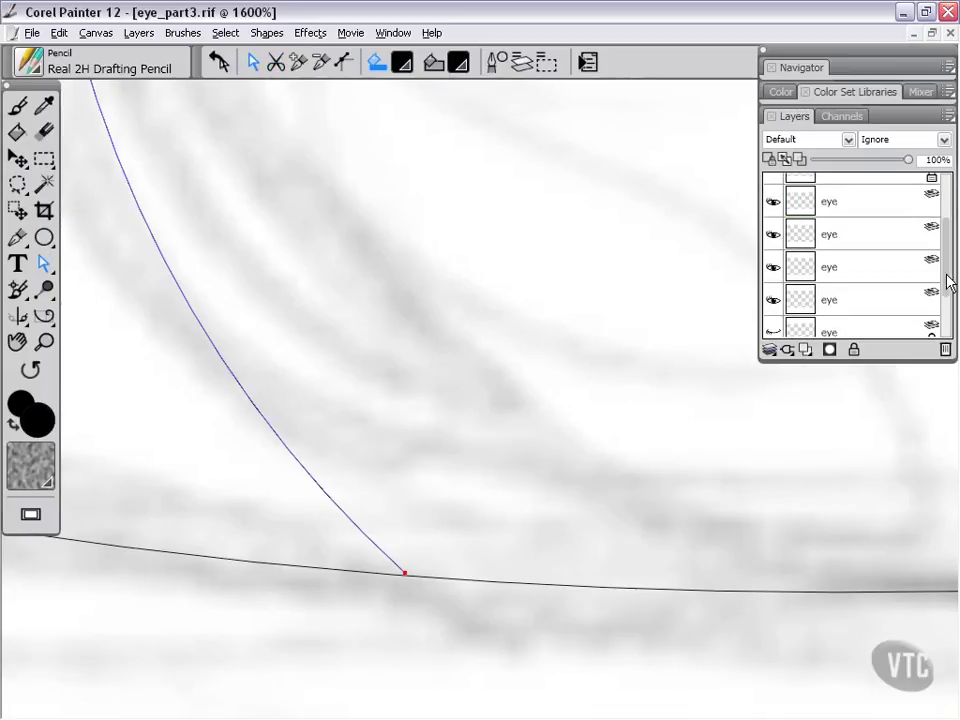
{"action": "left_click", "coordinate": [853, 208]}
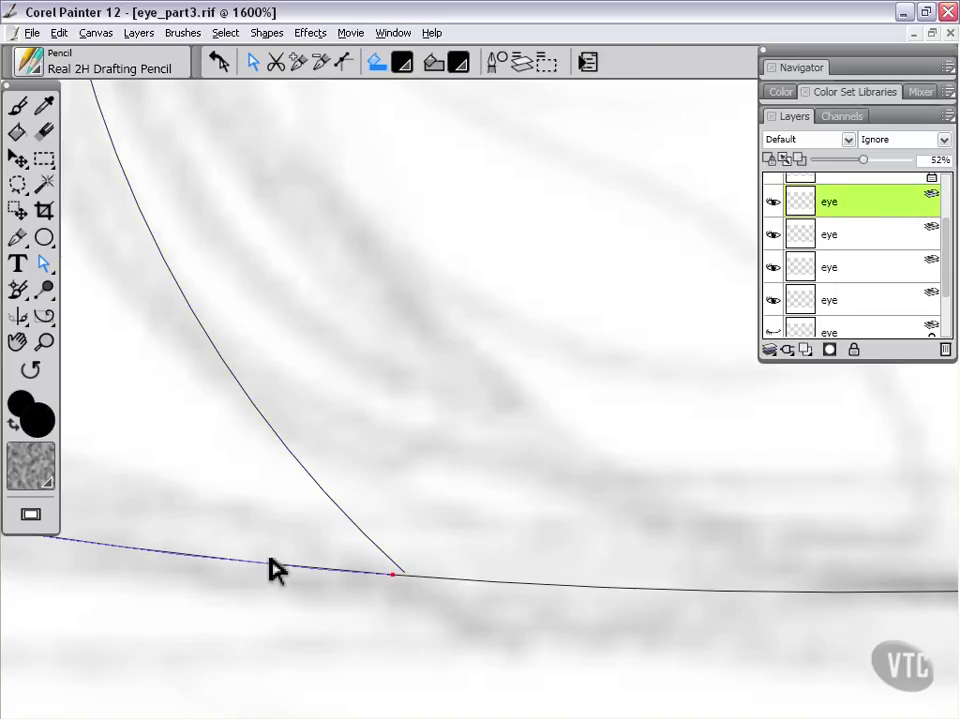
{"action": "left_click", "coordinate": [945, 351]}
Step: Identify the eye outline piece right of the outer circle among the remaining "eye" layers and delete it
{"action": "left_click", "coordinate": [866, 240]}
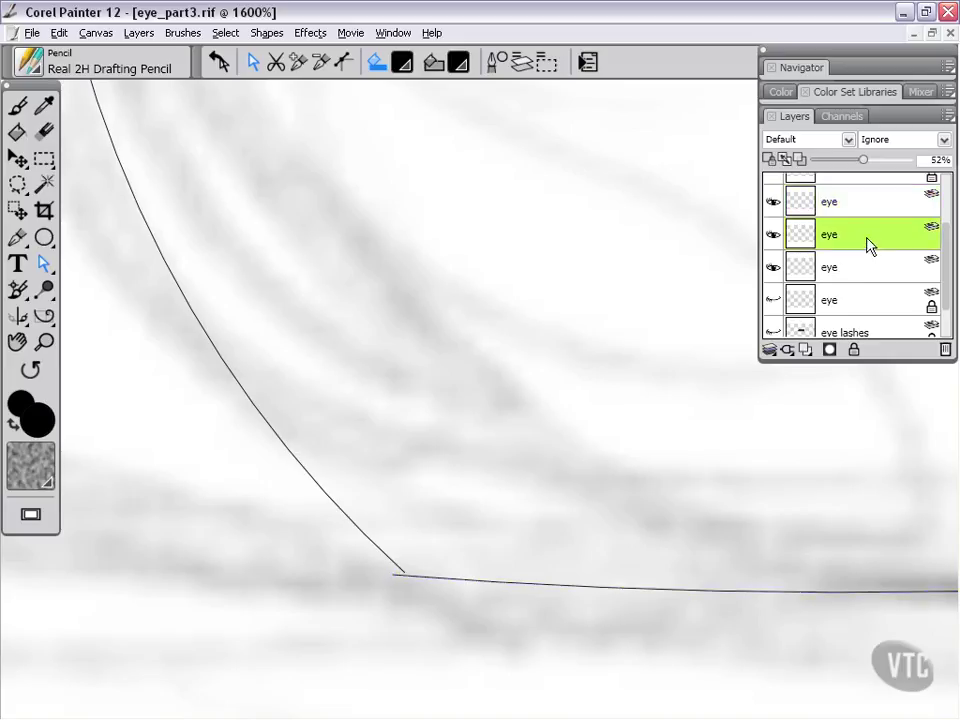
{"action": "left_click", "coordinate": [893, 270]}
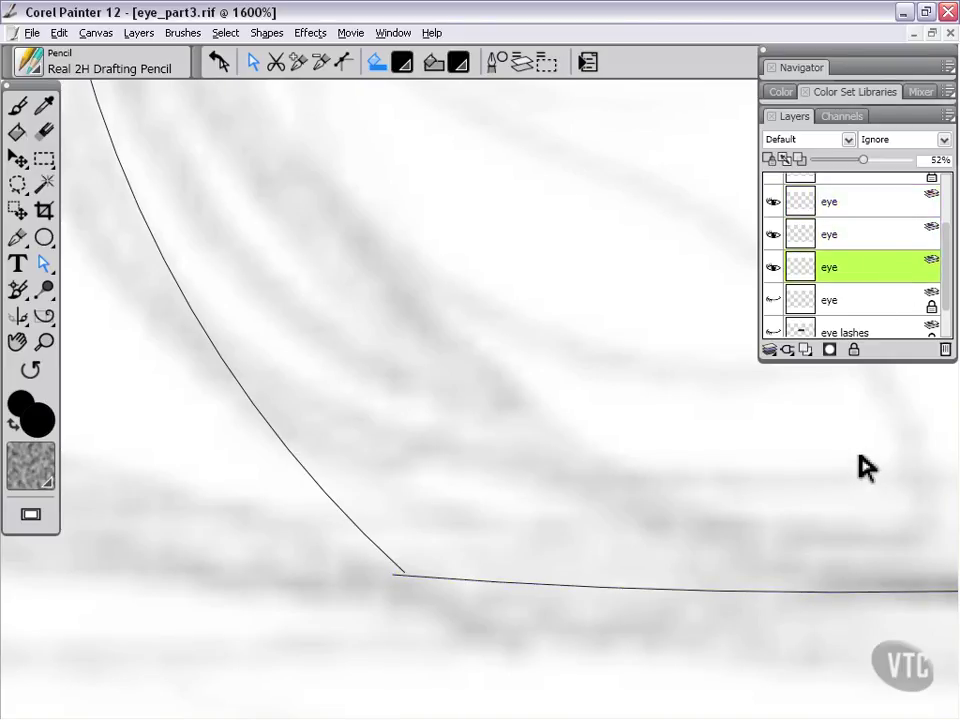
{"action": "left_click_drag", "start_coordinate": [866, 467], "coordinate": [415, 482]}
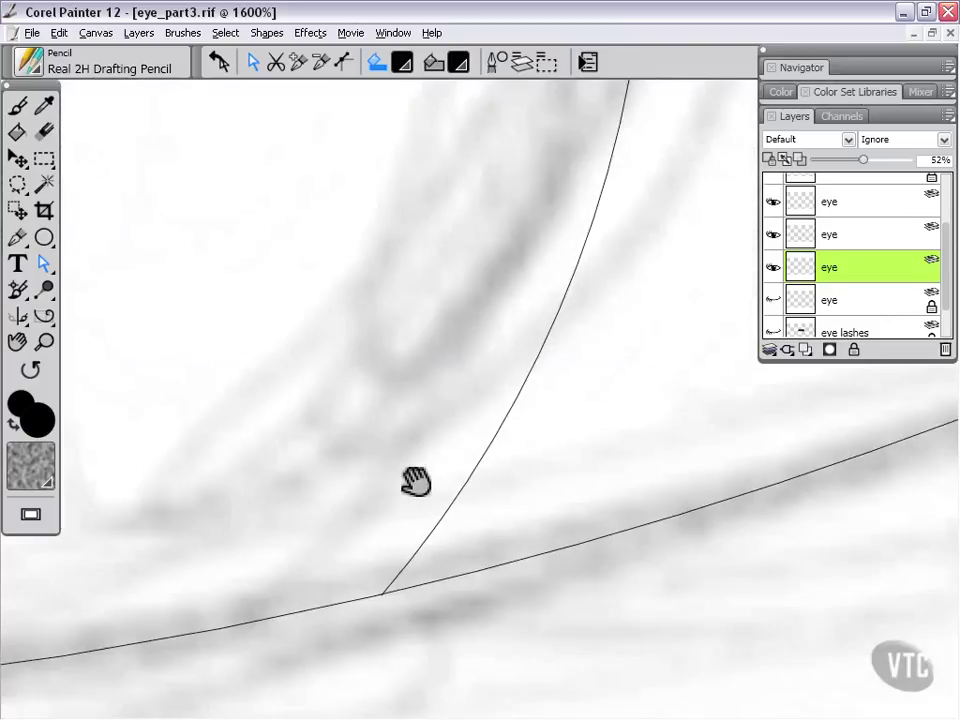
{"action": "left_click", "coordinate": [853, 238]}
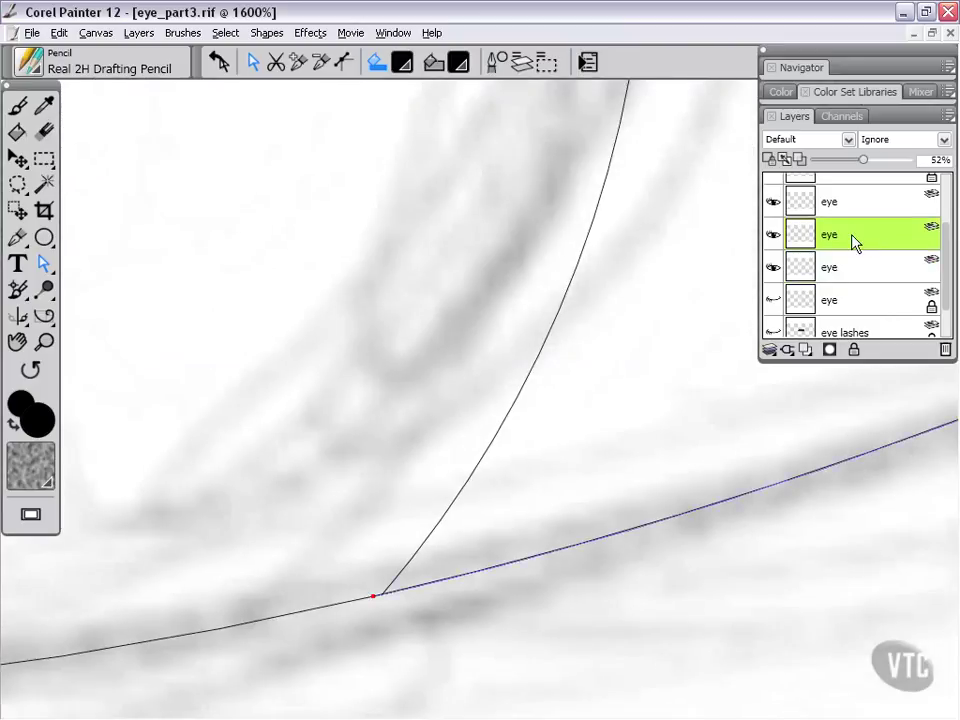
{"action": "left_click", "coordinate": [946, 350]}
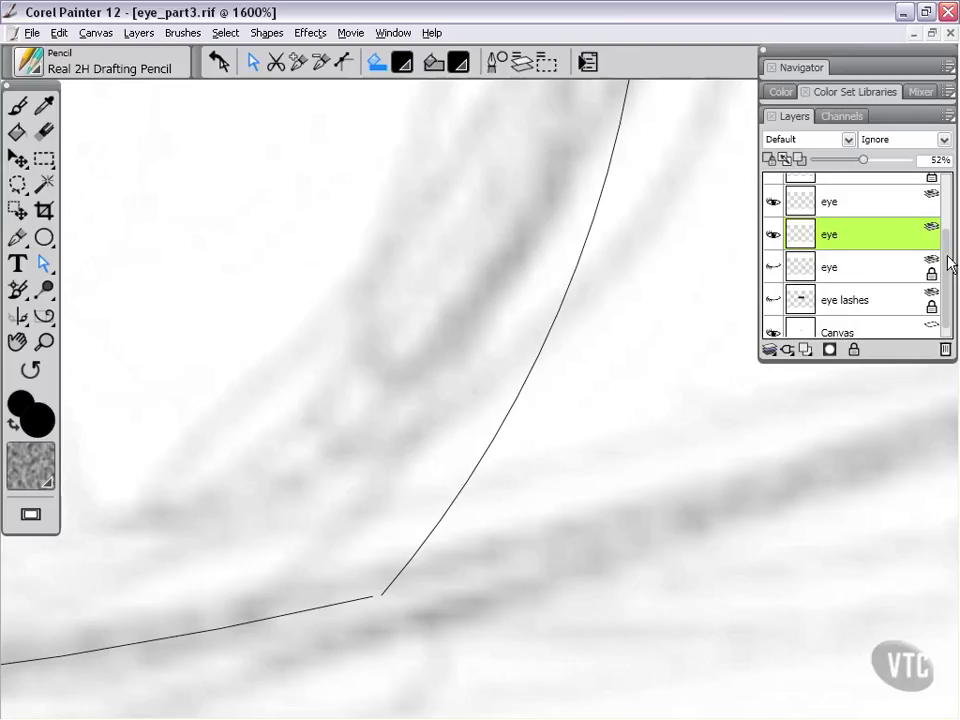
Step: Unlock the two "outer" arc layers
{"action": "left_click_drag", "start_coordinate": [948, 263], "coordinate": [940, 230]}
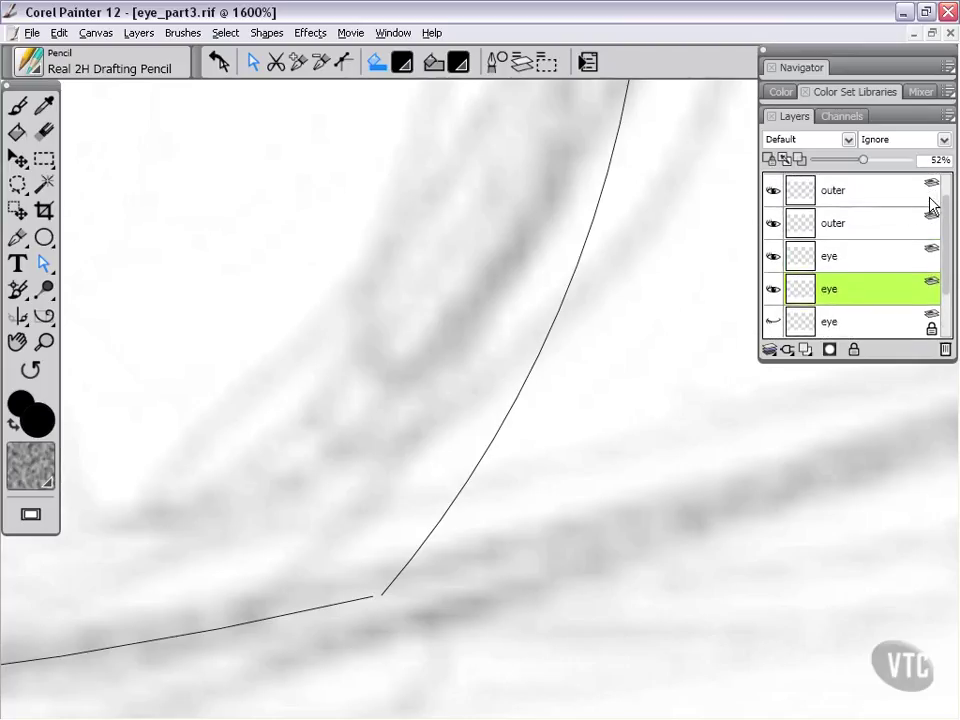
{"action": "left_click_drag", "start_coordinate": [949, 279], "coordinate": [943, 317]}
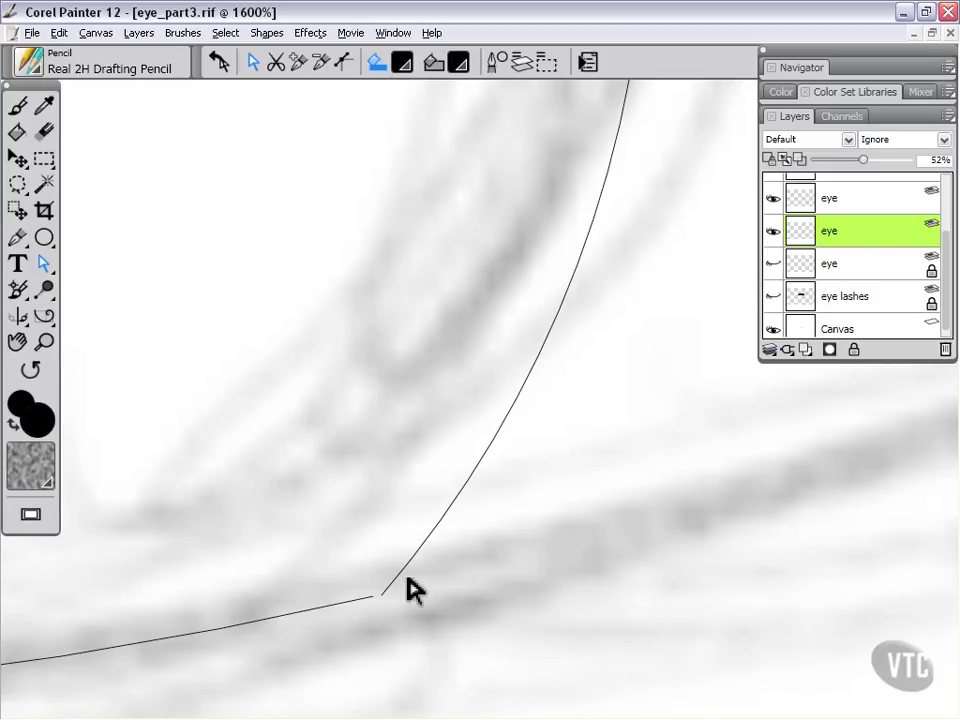
Step: Average the endpoints of the right arc and the lower eyelid line on both axes at the iris's lower-right corner
{"action": "mouse_move", "coordinate": [407, 587]}
{"action": "left_mouse_down"}
{"action": "mouse_move", "coordinate": [392, 602]}
{"action": "mouse_move", "coordinate": [420, 585]}
{"action": "left_mouse_up"}
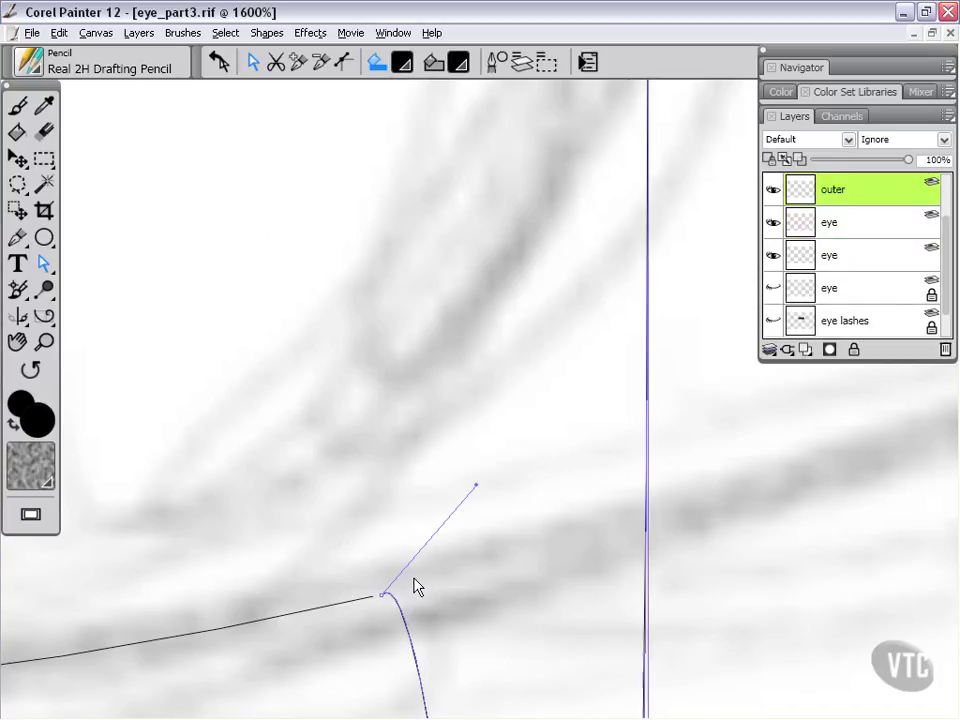
{"action": "left_click", "coordinate": [415, 586]}
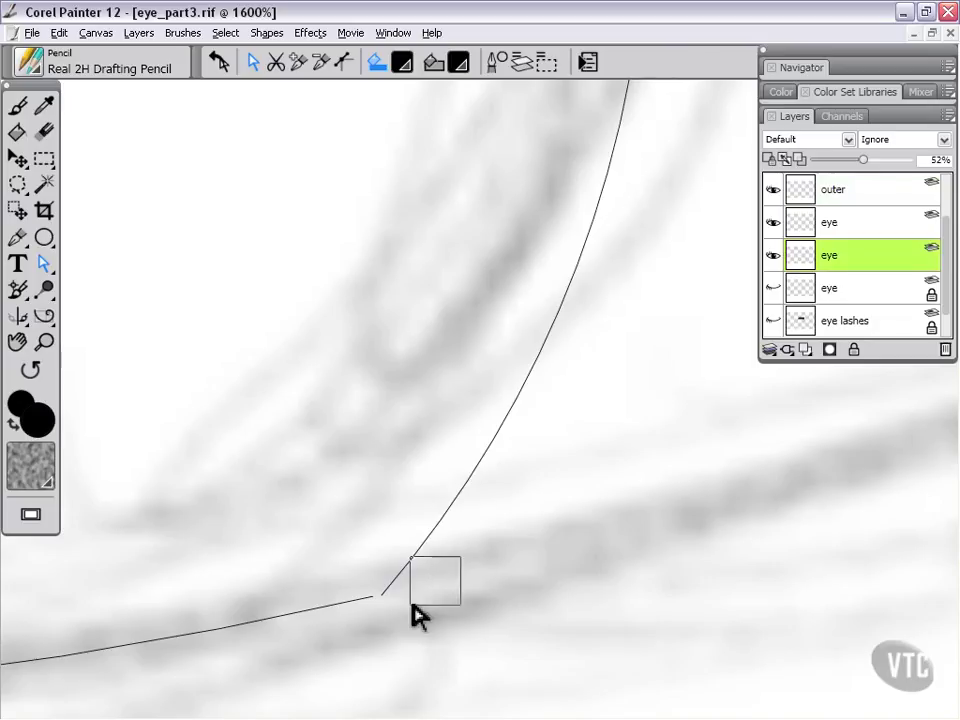
{"action": "left_click_drag", "start_coordinate": [411, 605], "coordinate": [320, 640]}
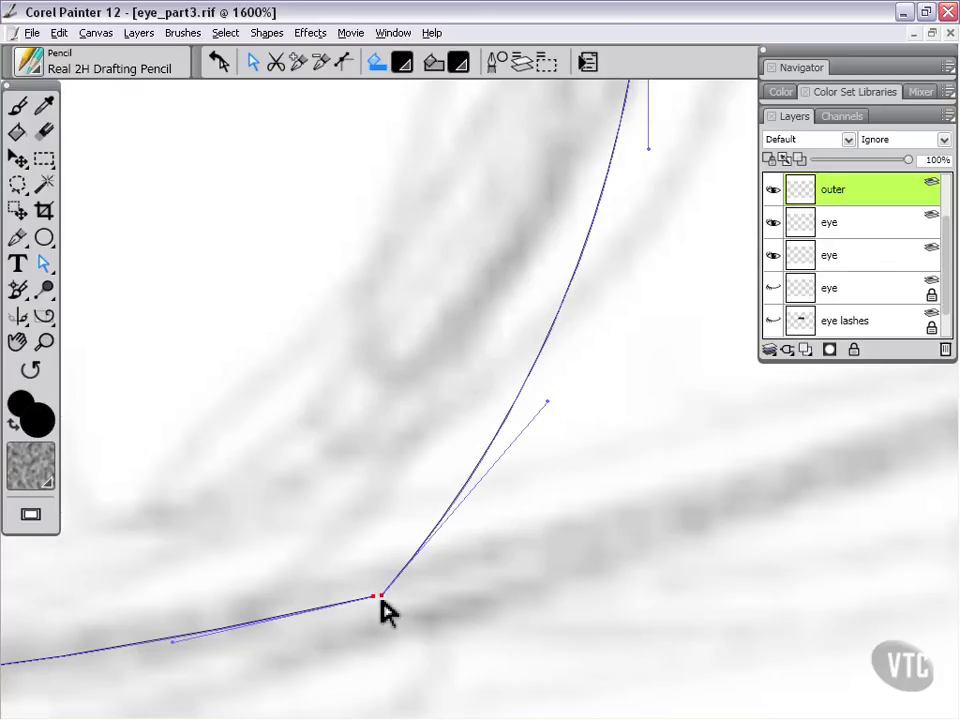
{"action": "left_click", "coordinate": [280, 38]}
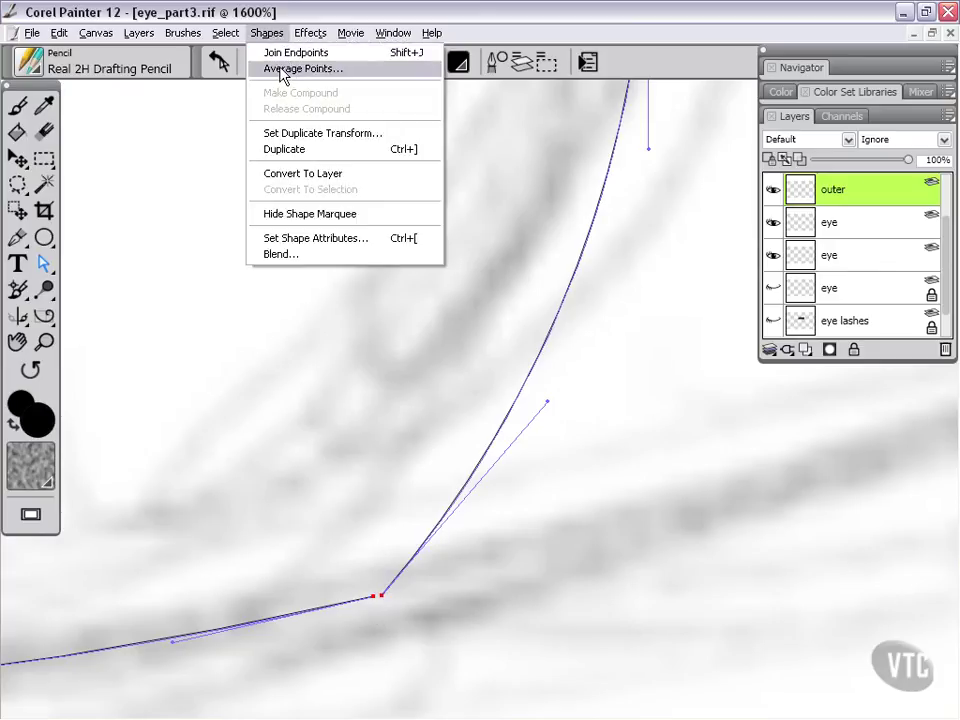
{"action": "left_click", "coordinate": [289, 69]}
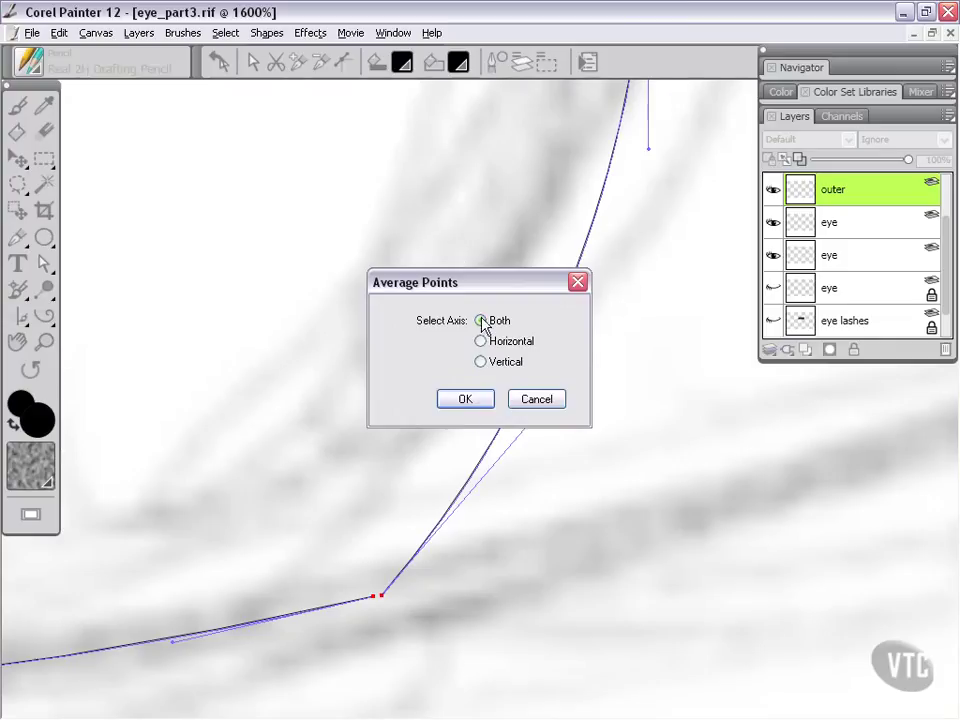
{"action": "left_click", "coordinate": [466, 399]}
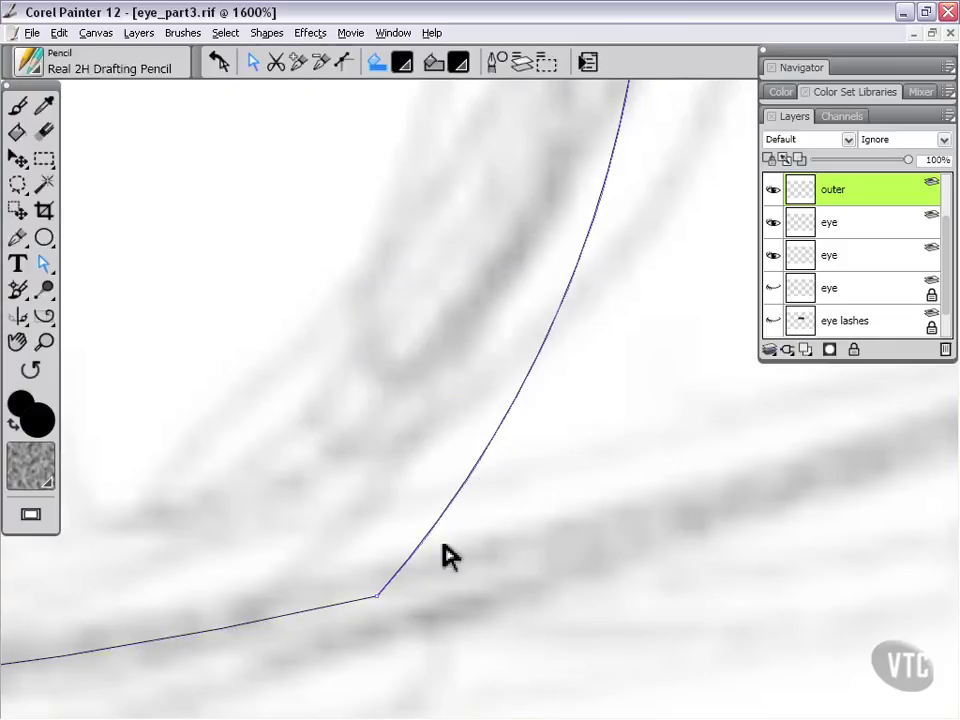
Step: Select the overlapping endpoints at the iris's lower-right corner and join them
{"action": "left_click", "coordinate": [439, 606]}
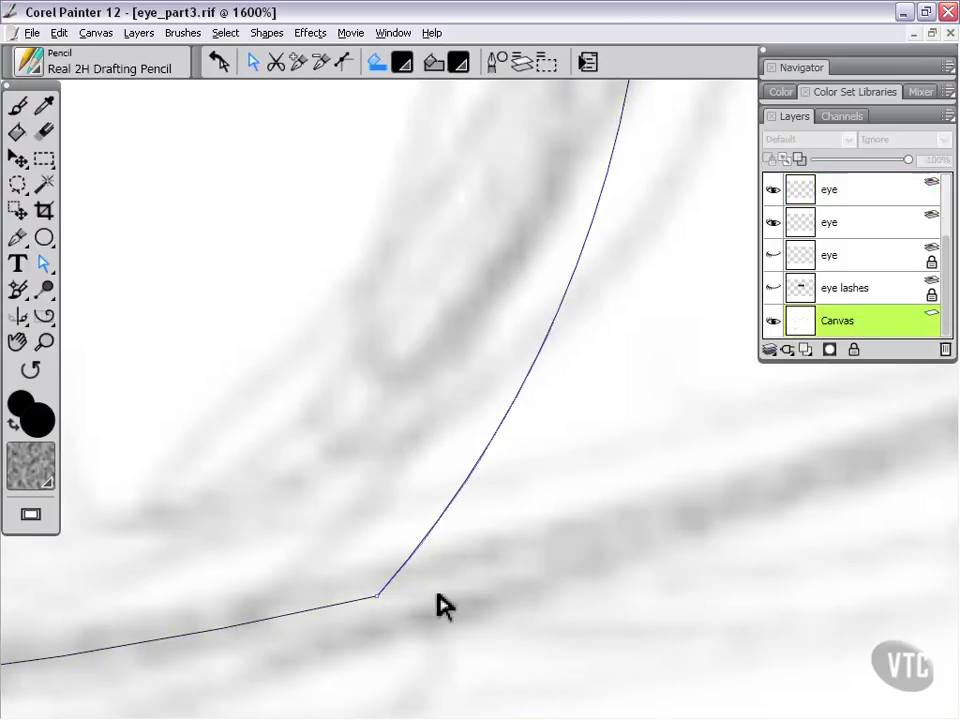
{"action": "left_click_drag", "start_coordinate": [436, 604], "coordinate": [330, 637]}
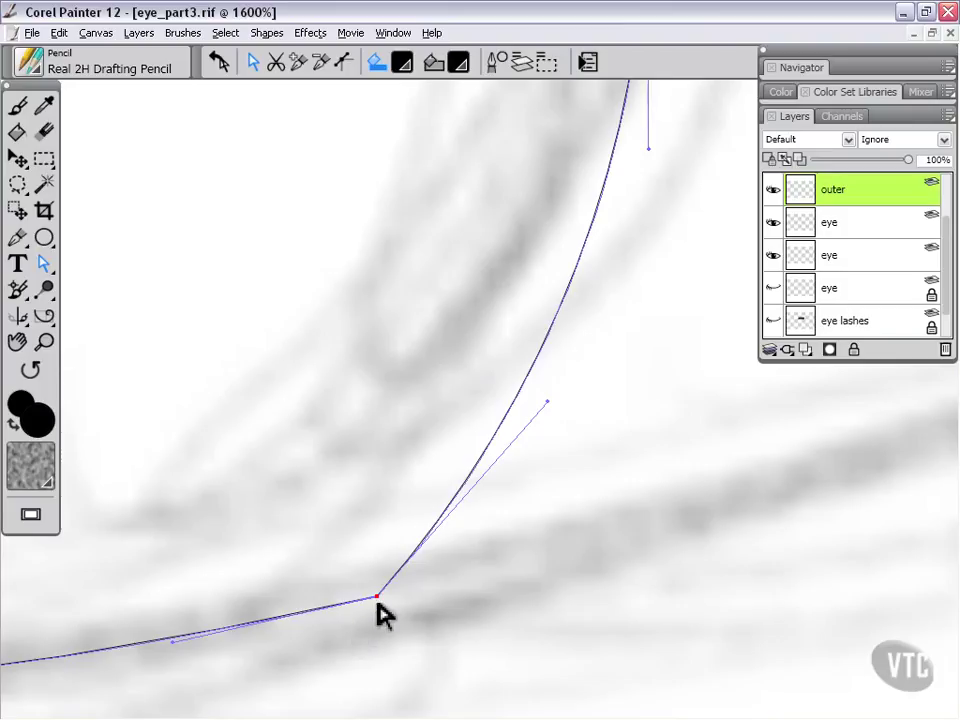
{"action": "left_click", "coordinate": [267, 33]}
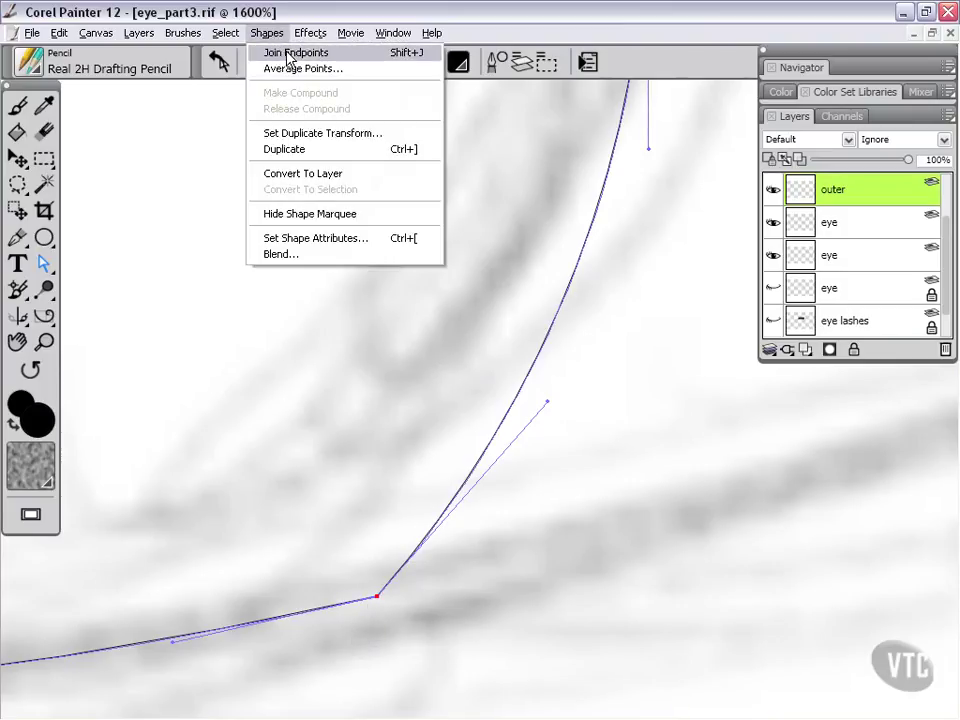
{"action": "left_click", "coordinate": [287, 53]}
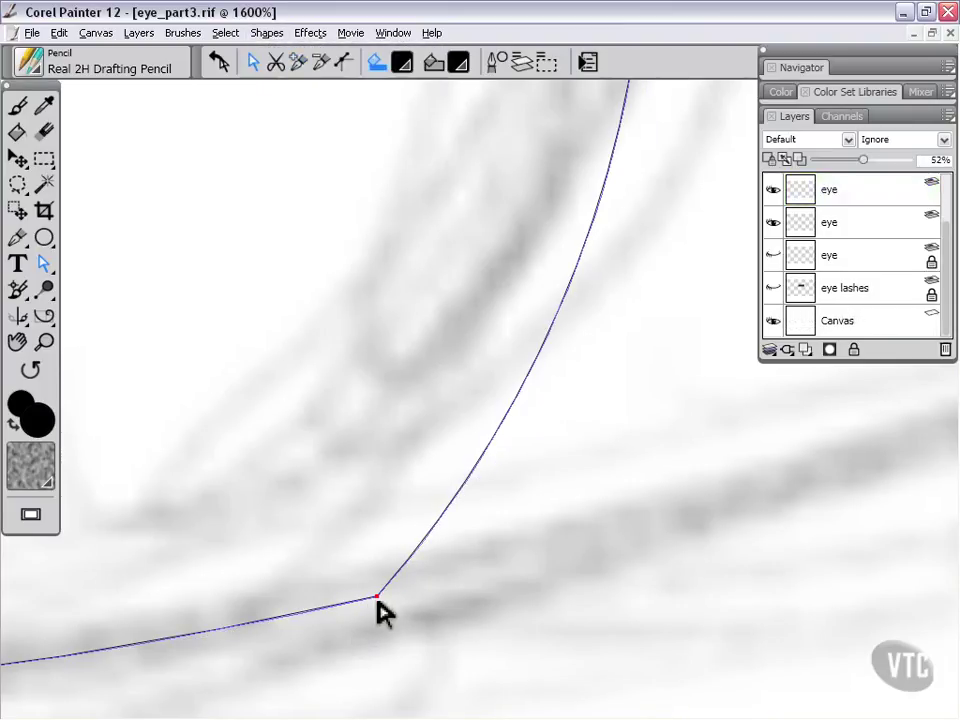
Step: Average the endpoints of the left arc and the lower eyelid line on both axes at the iris's lower-left corner
{"action": "key", "text": "space"}
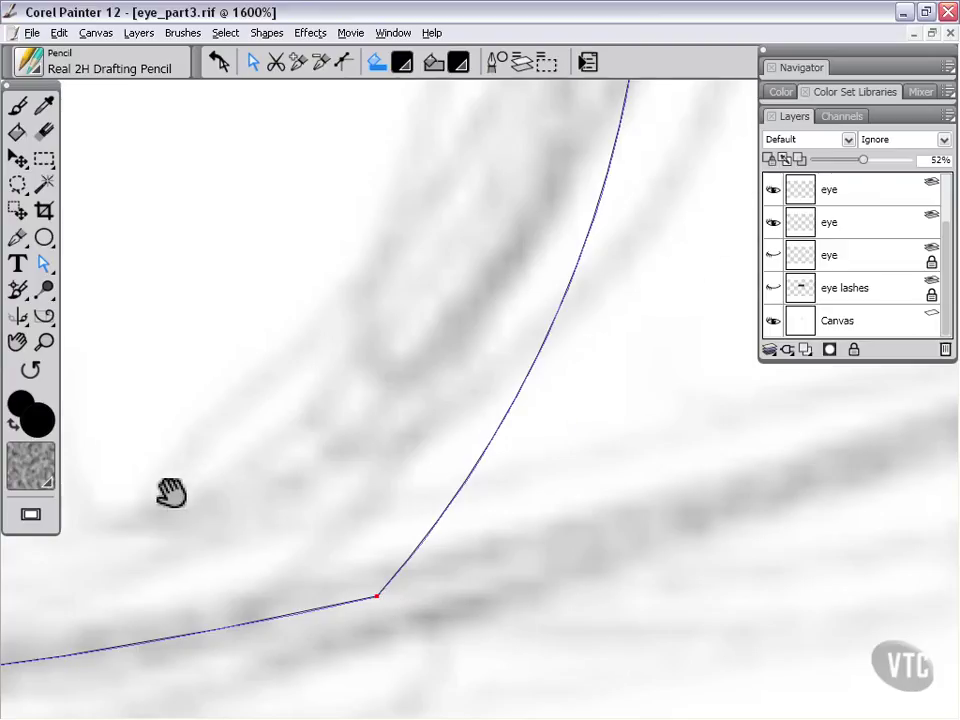
{"action": "mouse_move", "coordinate": [171, 493]}
{"action": "left_mouse_down"}
{"action": "mouse_move", "coordinate": [638, 433]}
{"action": "mouse_move", "coordinate": [596, 499]}
{"action": "mouse_move", "coordinate": [437, 476]}
{"action": "mouse_move", "coordinate": [399, 572]}
{"action": "left_mouse_up"}
{"action": "left_click_drag", "start_coordinate": [298, 553], "coordinate": [445, 614]}
{"action": "left_click", "coordinate": [409, 583]}
{"action": "left_click_drag", "start_coordinate": [399, 553], "coordinate": [358, 619]}
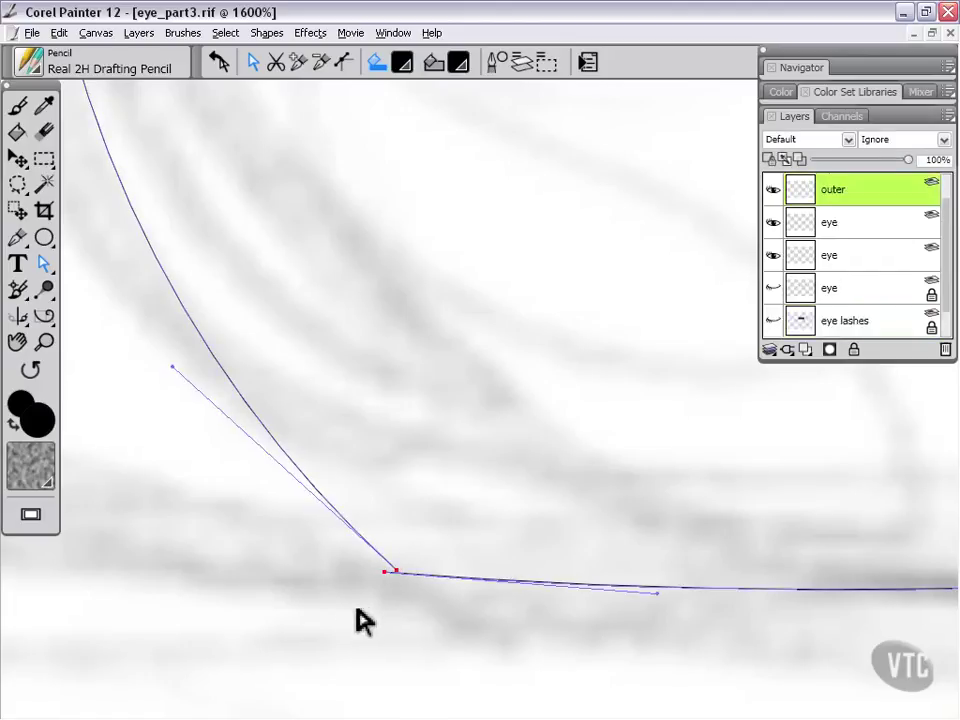
{"action": "left_click", "coordinate": [266, 33]}
{"action": "left_click", "coordinate": [303, 68]}
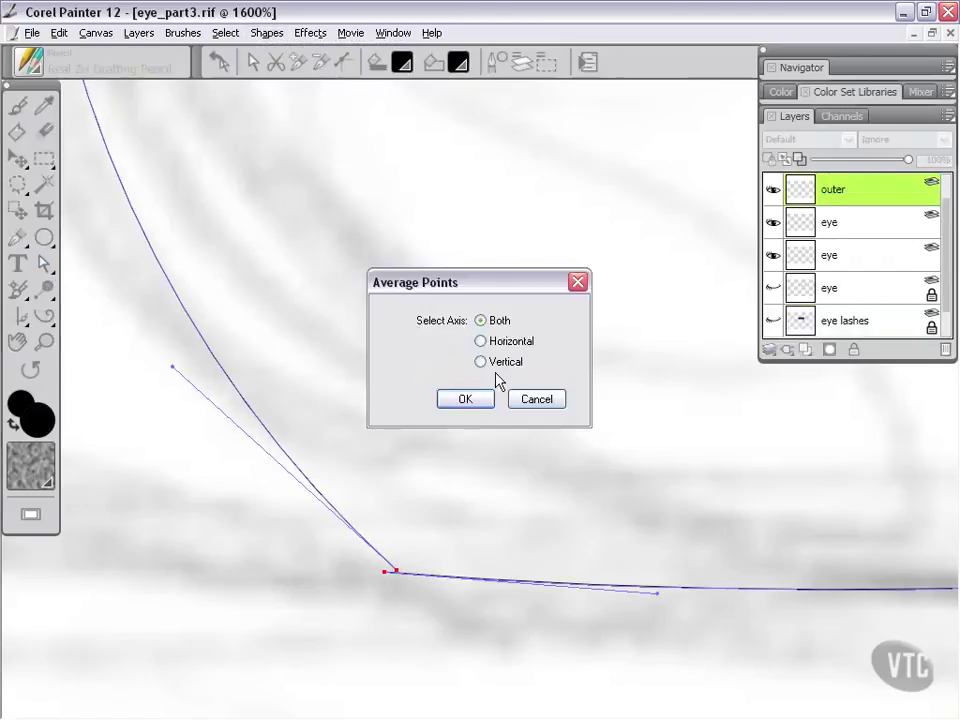
{"action": "left_click", "coordinate": [472, 399]}
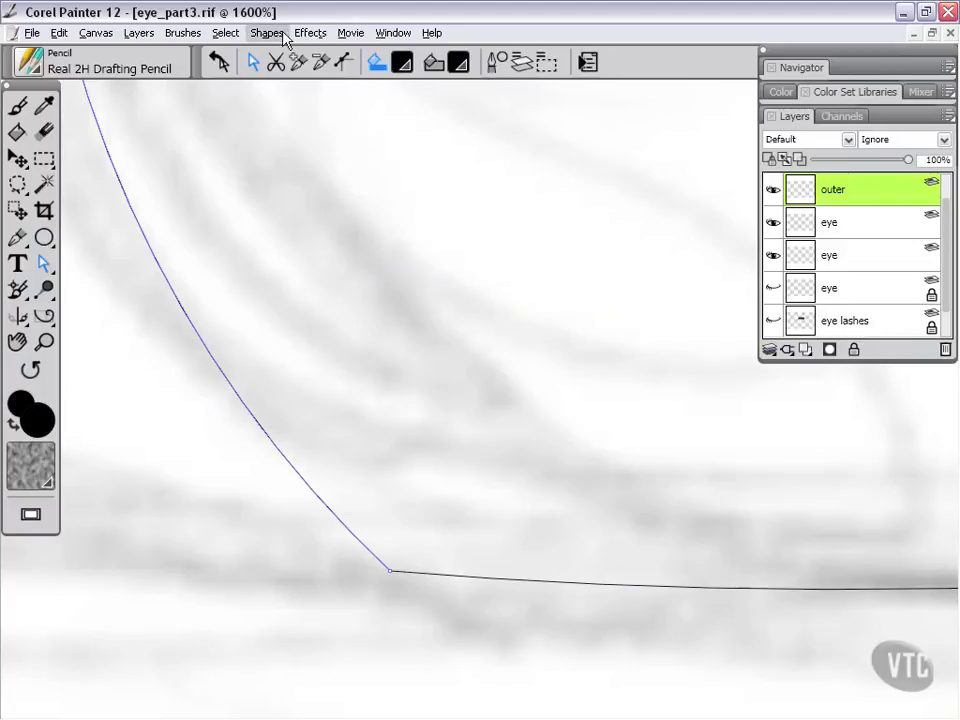
Step: Select the overlapping endpoints at the iris's lower-left corner and join them
{"action": "left_click", "coordinate": [444, 538]}
{"action": "left_click_drag", "start_coordinate": [444, 521], "coordinate": [380, 578]}
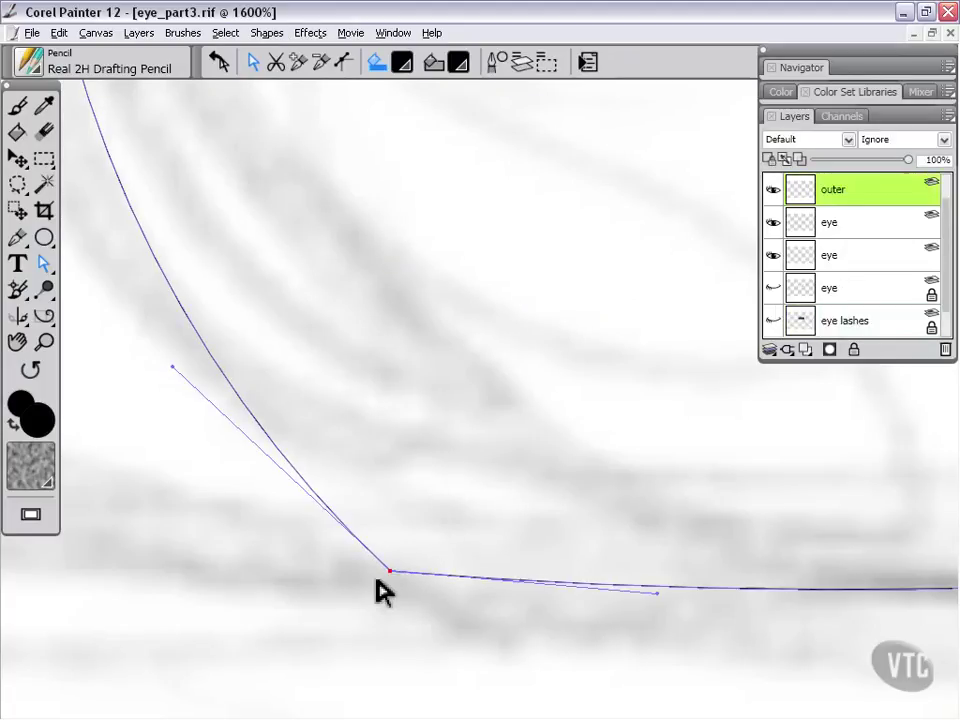
{"action": "left_click", "coordinate": [268, 33]}
{"action": "left_click", "coordinate": [289, 53]}
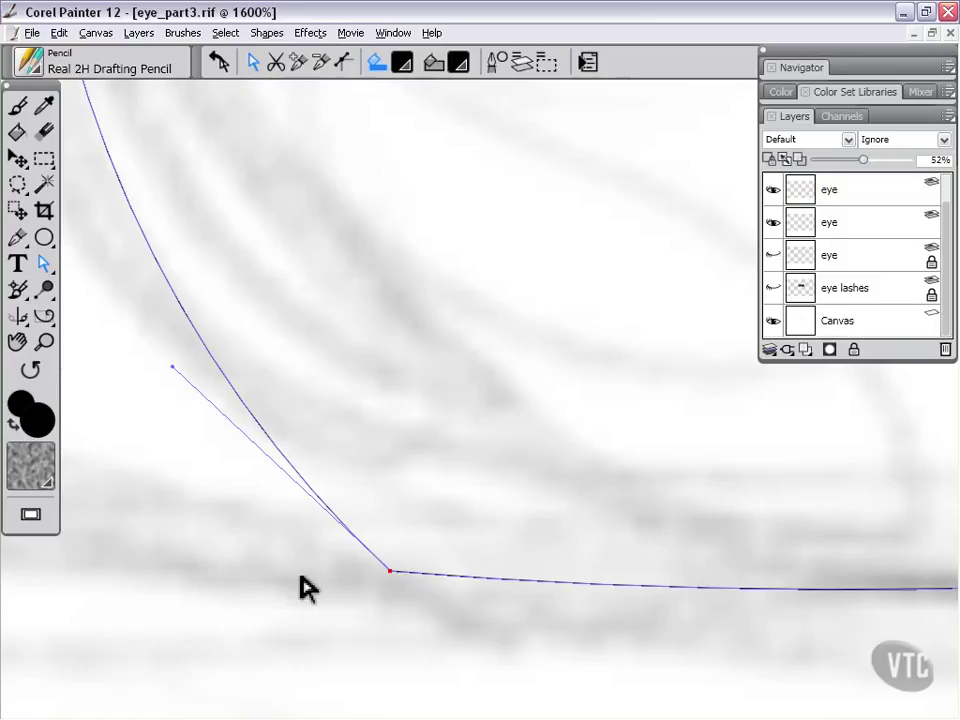
Step: Average the endpoints of the left arc and the upper eyelid line on both axes at the iris's upper-left corner
{"action": "mouse_move", "coordinate": [251, 161]}
{"action": "left_mouse_down"}
{"action": "mouse_move", "coordinate": [474, 343]}
{"action": "mouse_move", "coordinate": [415, 443]}
{"action": "left_mouse_up"}
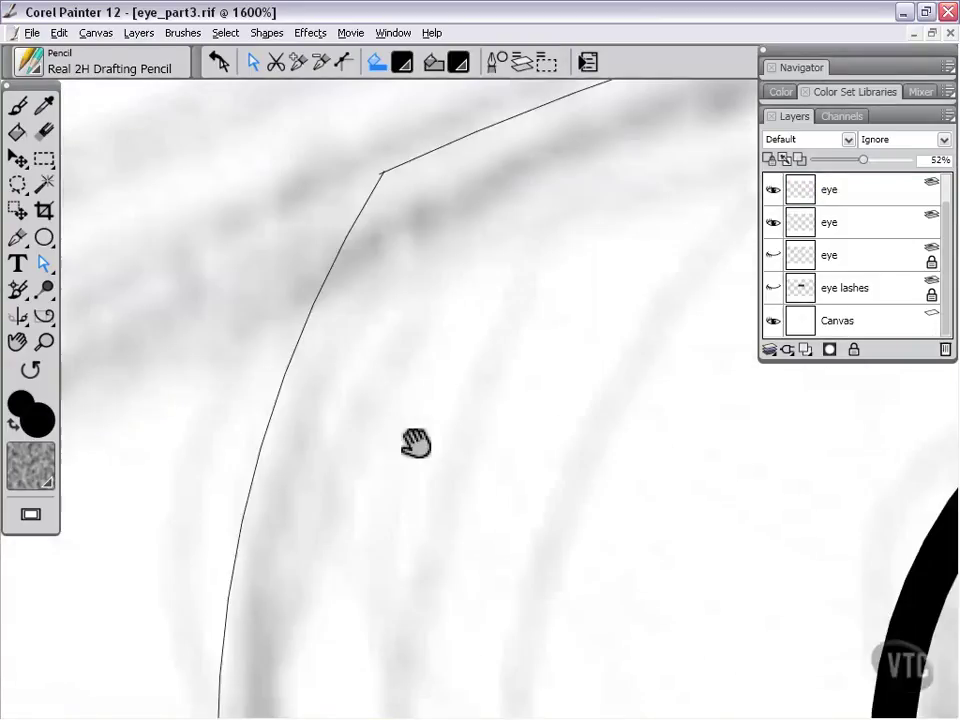
{"action": "left_click", "coordinate": [321, 336]}
{"action": "left_click_drag", "start_coordinate": [292, 317], "coordinate": [357, 364]}
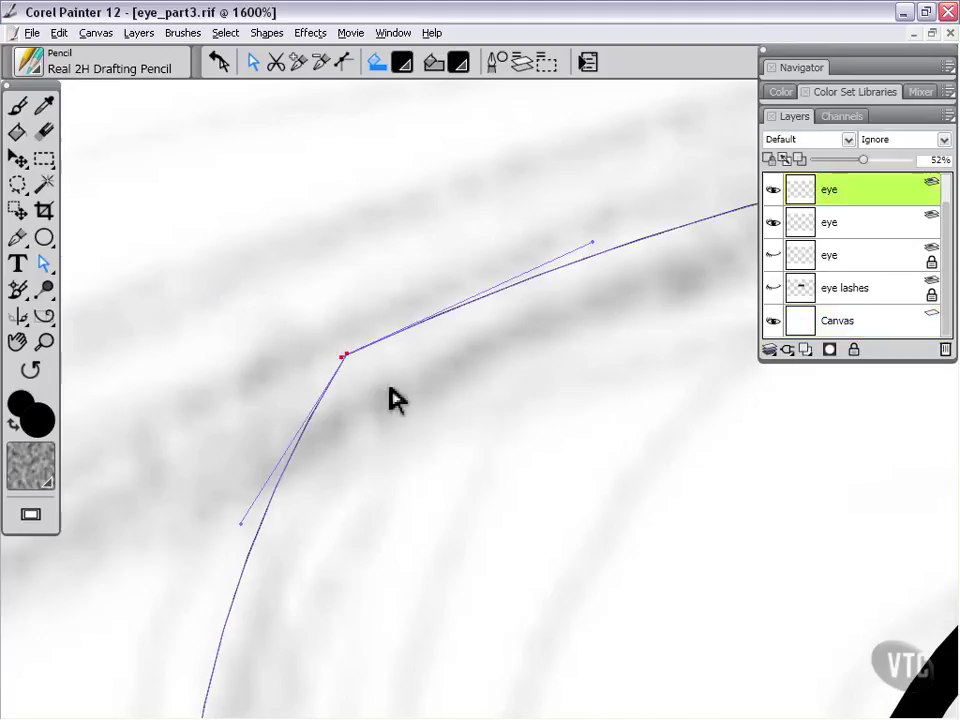
{"action": "left_click", "coordinate": [274, 38]}
{"action": "left_click", "coordinate": [285, 66]}
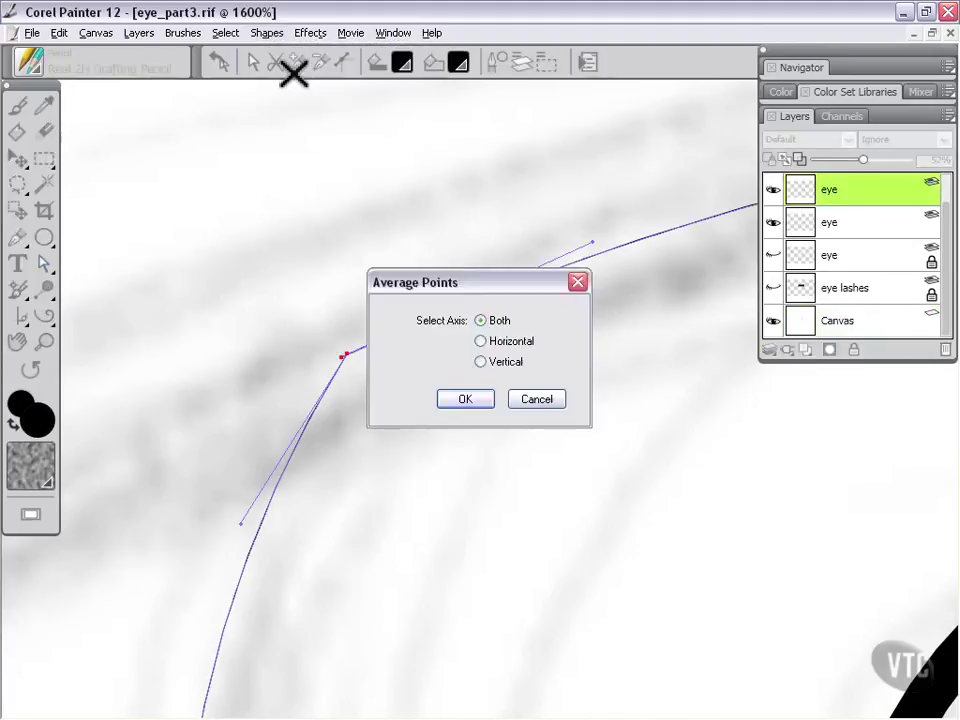
{"action": "left_click", "coordinate": [468, 400]}
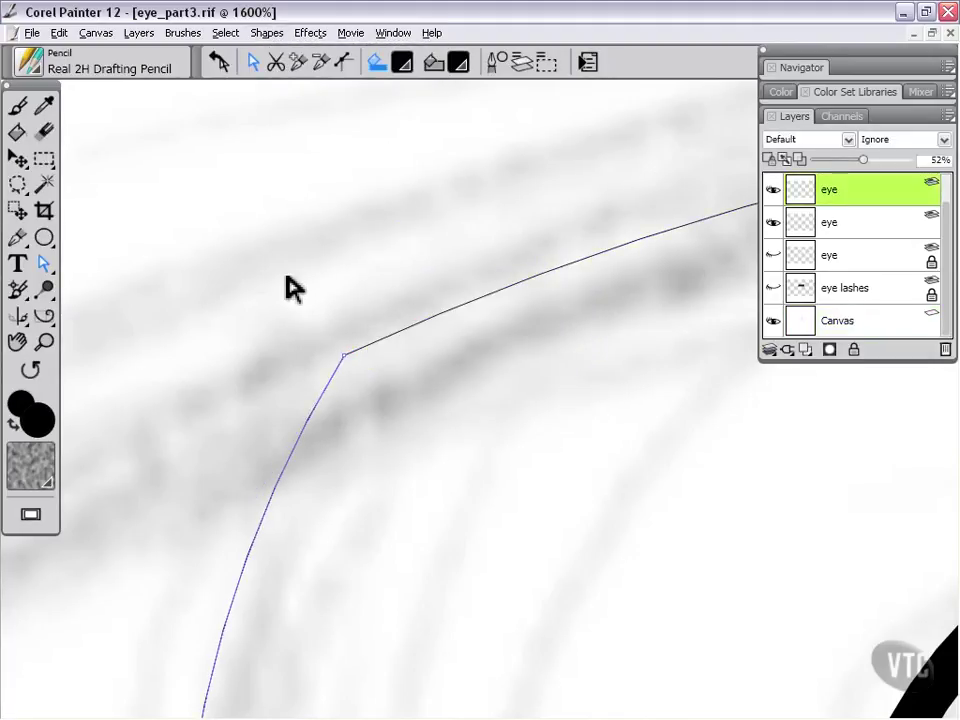
Step: Select the overlapping endpoints at the iris's upper-left corner and join them
{"action": "left_click_drag", "start_coordinate": [247, 288], "coordinate": [418, 407]}
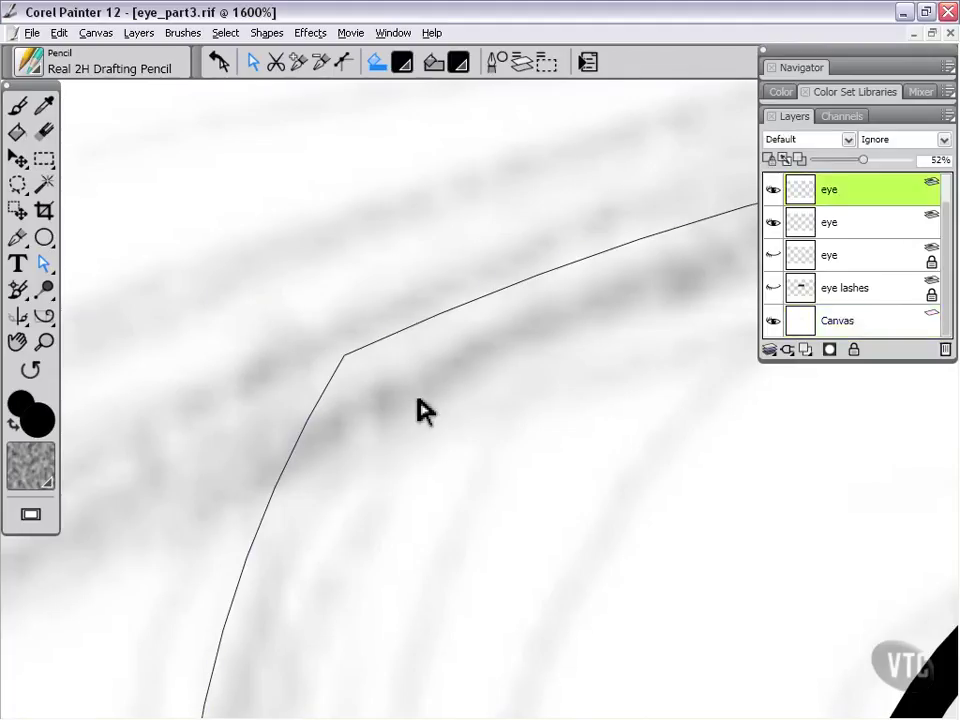
{"action": "left_click", "coordinate": [272, 35]}
{"action": "left_click", "coordinate": [281, 54]}
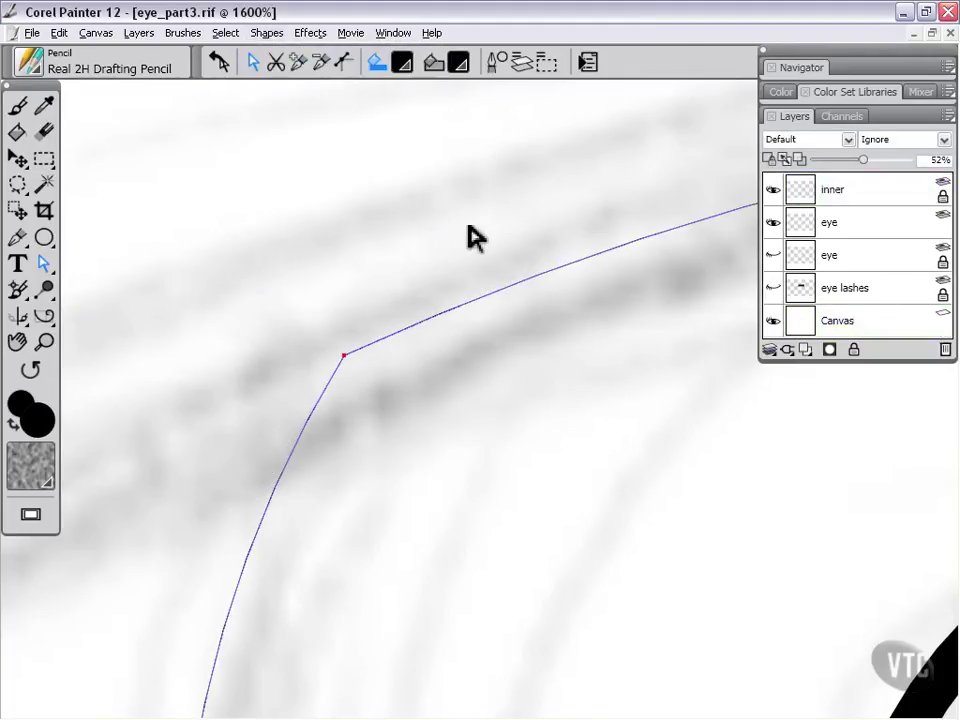
Step: Average the endpoints of the right arc and the upper eyelid line on both axes at the iris's upper-right corner
{"action": "mouse_move", "coordinate": [505, 233]}
{"action": "left_mouse_down"}
{"action": "mouse_move", "coordinate": [572, 324]}
{"action": "mouse_move", "coordinate": [585, 364]}
{"action": "mouse_move", "coordinate": [621, 373]}
{"action": "mouse_move", "coordinate": [470, 393]}
{"action": "mouse_move", "coordinate": [499, 439]}
{"action": "left_mouse_up"}
{"action": "left_click_drag", "start_coordinate": [467, 221], "coordinate": [440, 365]}
{"action": "left_click", "coordinate": [265, 34]}
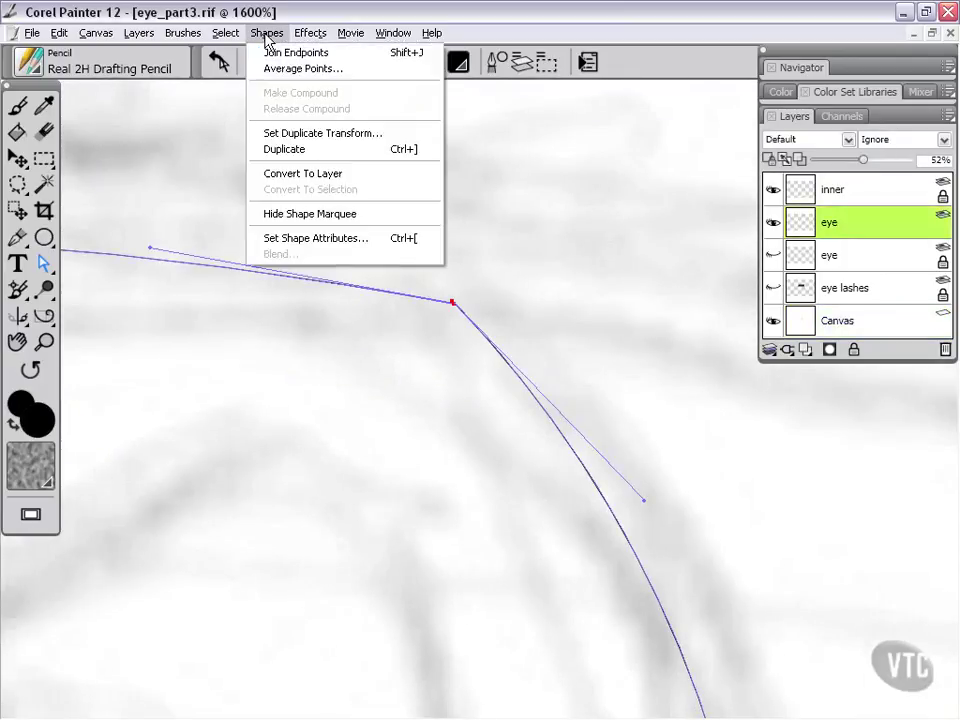
{"action": "left_click", "coordinate": [291, 69]}
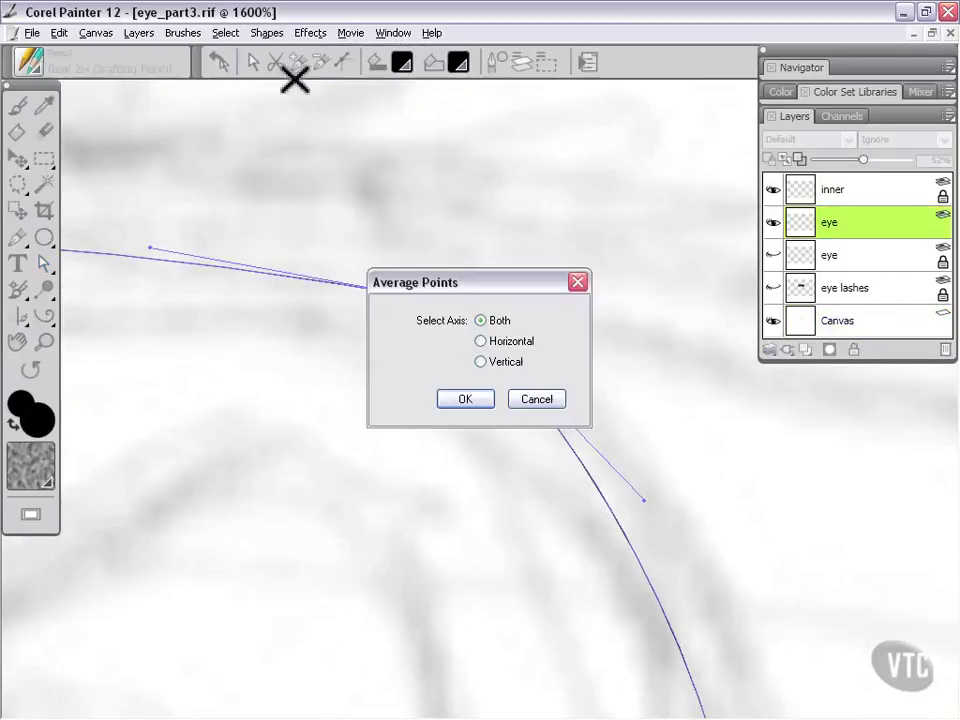
{"action": "left_click", "coordinate": [466, 399]}
Step: Select the overlapping endpoints at the iris's upper-right corner and join them to close the shape
{"action": "left_click_drag", "start_coordinate": [520, 265], "coordinate": [429, 364]}
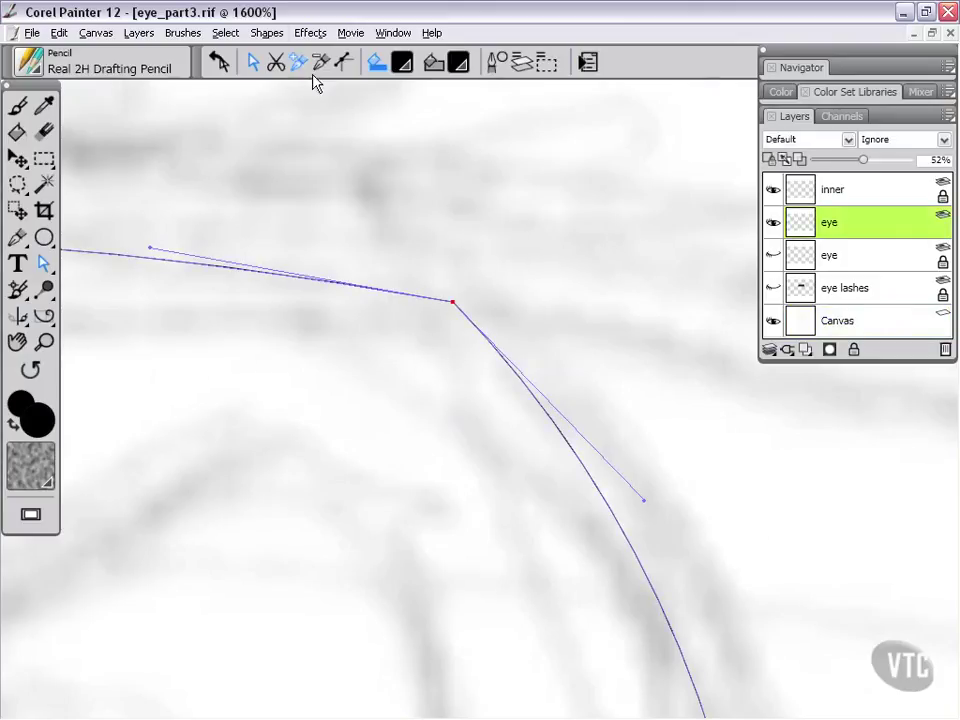
{"action": "left_click", "coordinate": [268, 33]}
{"action": "left_click", "coordinate": [296, 53]}
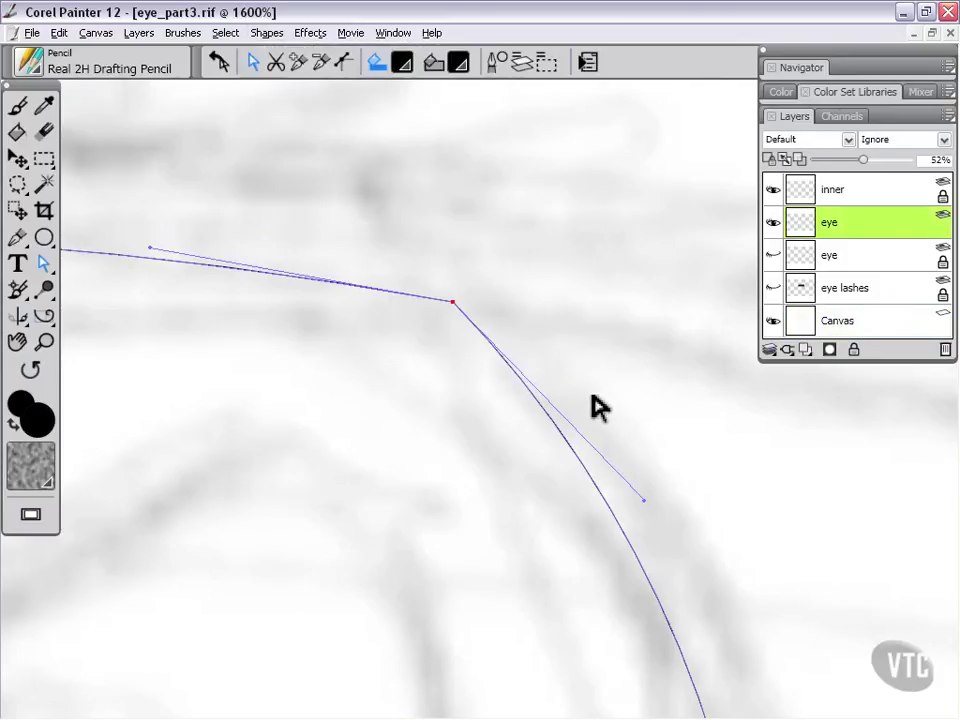
Step: Give the closed iris shape a fill at 100% opacity and a thicker black stroke
{"action": "double_click", "coordinate": [906, 228]}
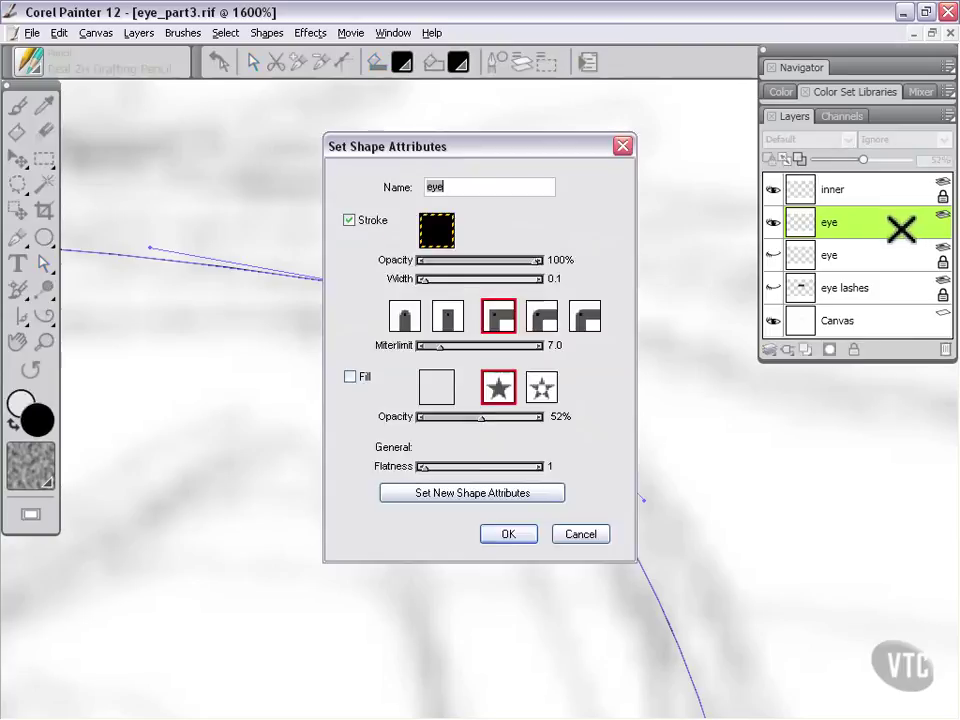
{"action": "left_click", "coordinate": [349, 222]}
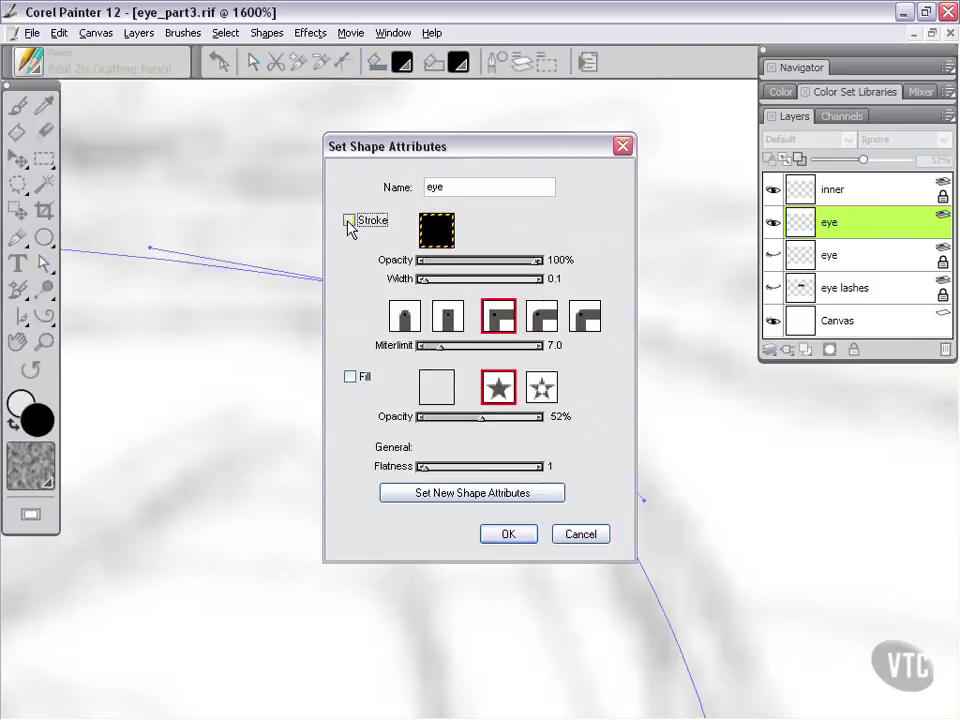
{"action": "left_click", "coordinate": [350, 377]}
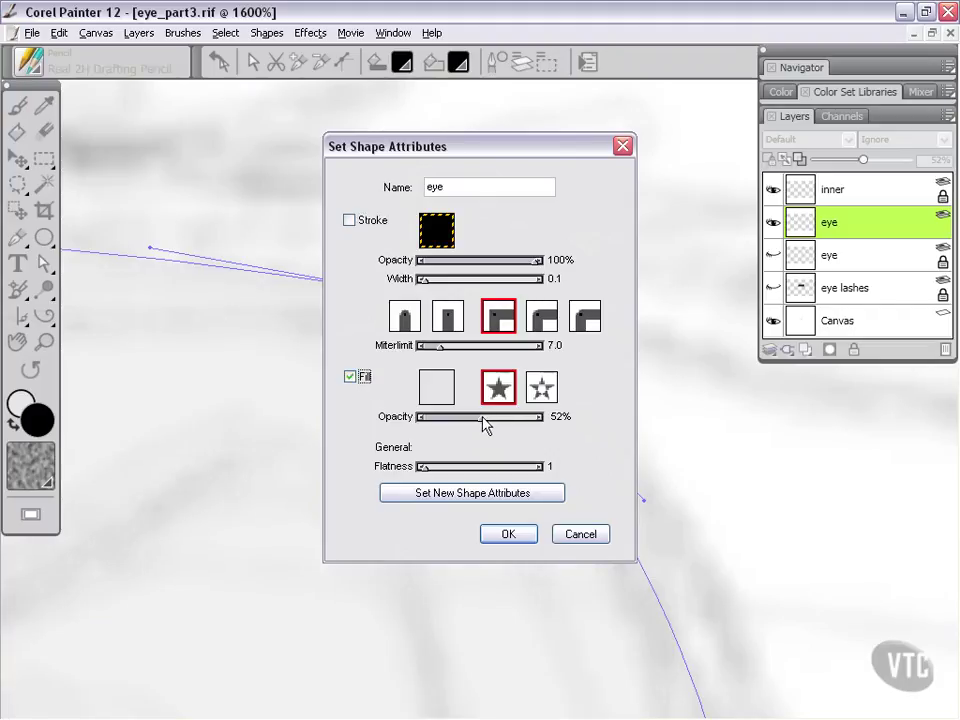
{"action": "left_click_drag", "start_coordinate": [483, 418], "coordinate": [574, 427]}
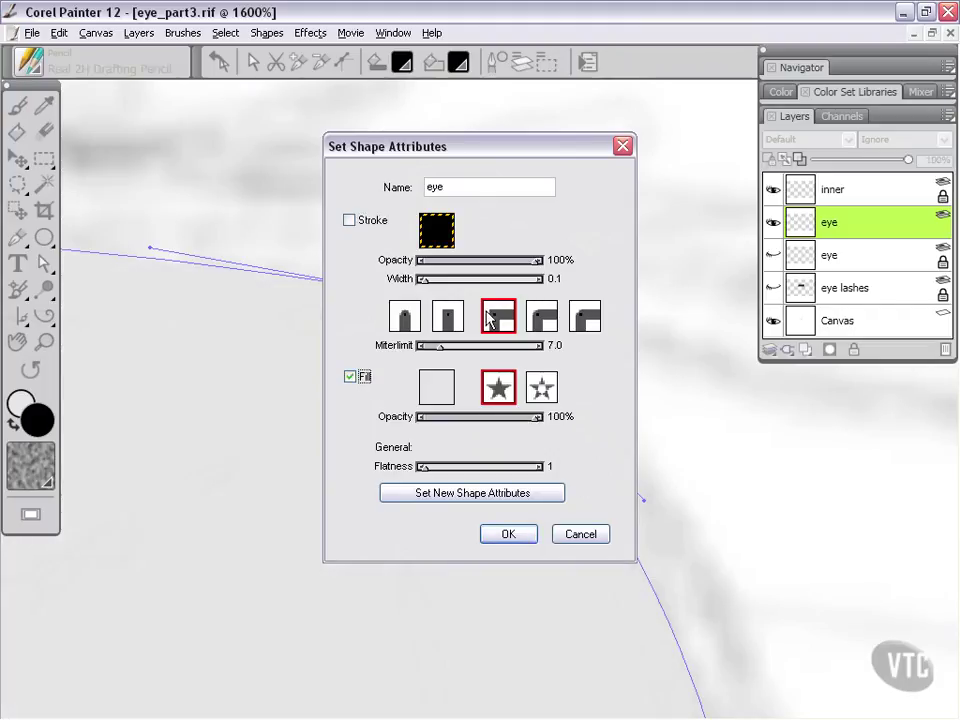
{"action": "left_click", "coordinate": [350, 221]}
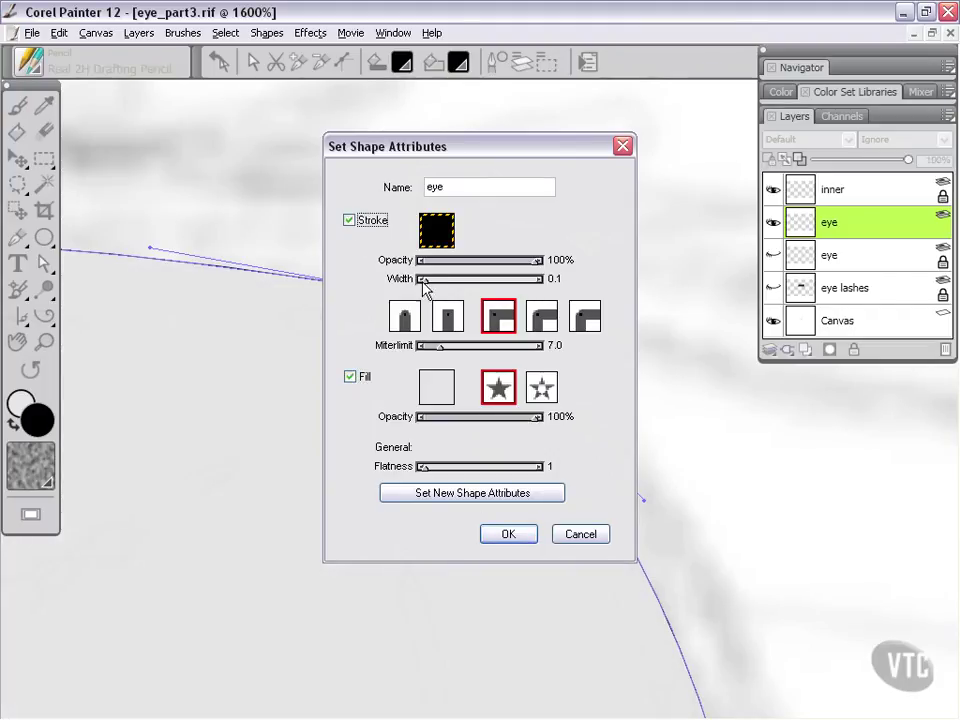
{"action": "left_click", "coordinate": [509, 534]}
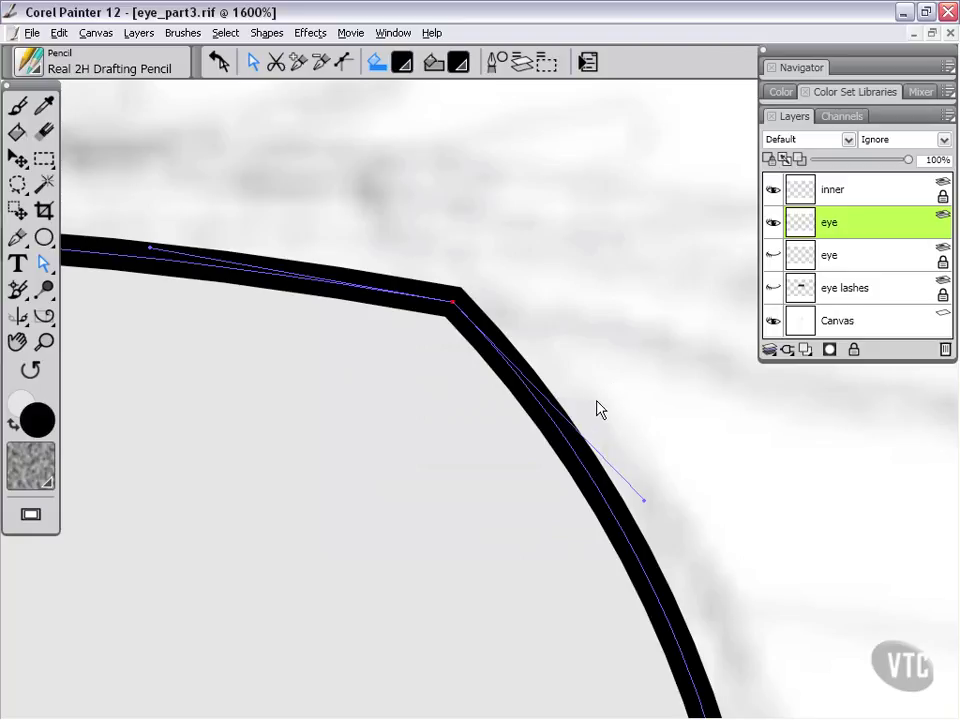
Step: Show the hidden eye and eye lashes layers beneath the iris
{"action": "scroll", "coordinate": [596, 414], "scroll_direction": "down", "scroll_amount": 8}
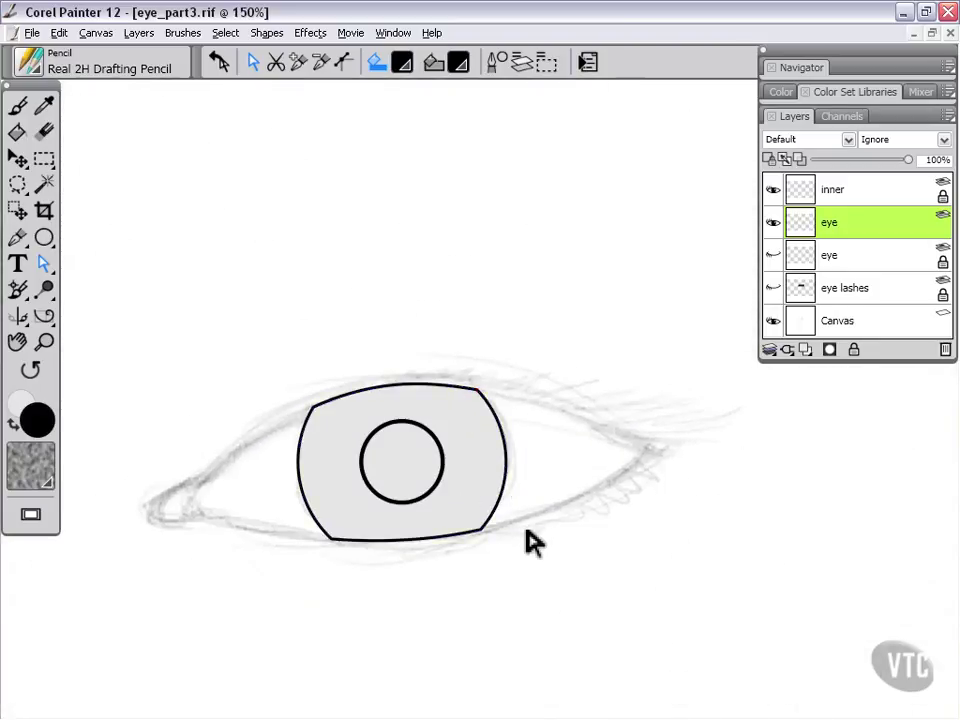
{"action": "left_click", "coordinate": [772, 256]}
{"action": "left_click", "coordinate": [772, 289]}
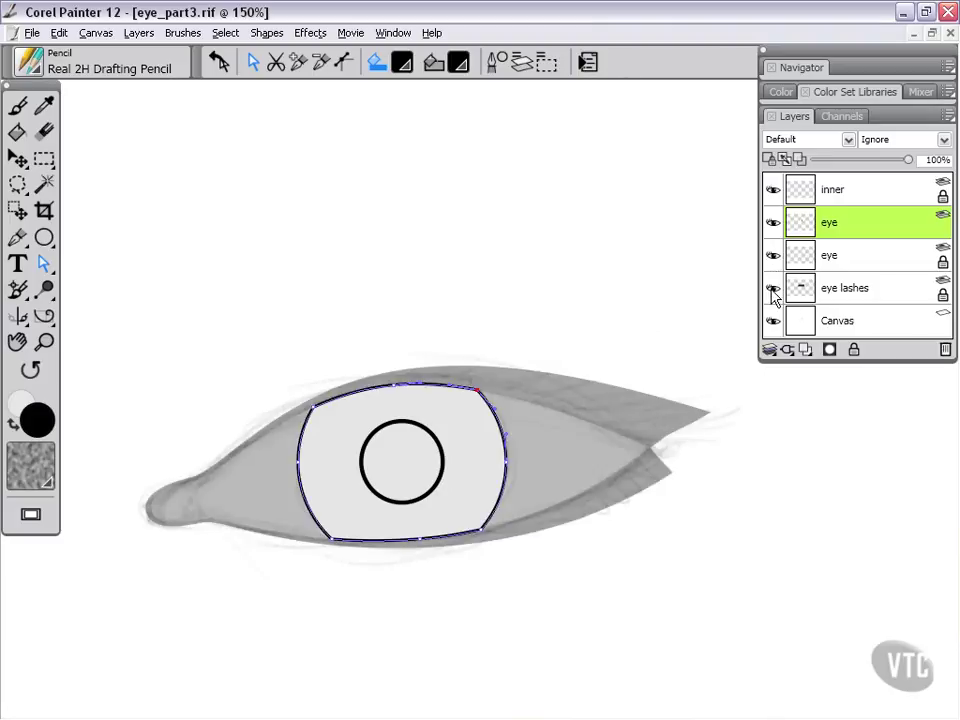